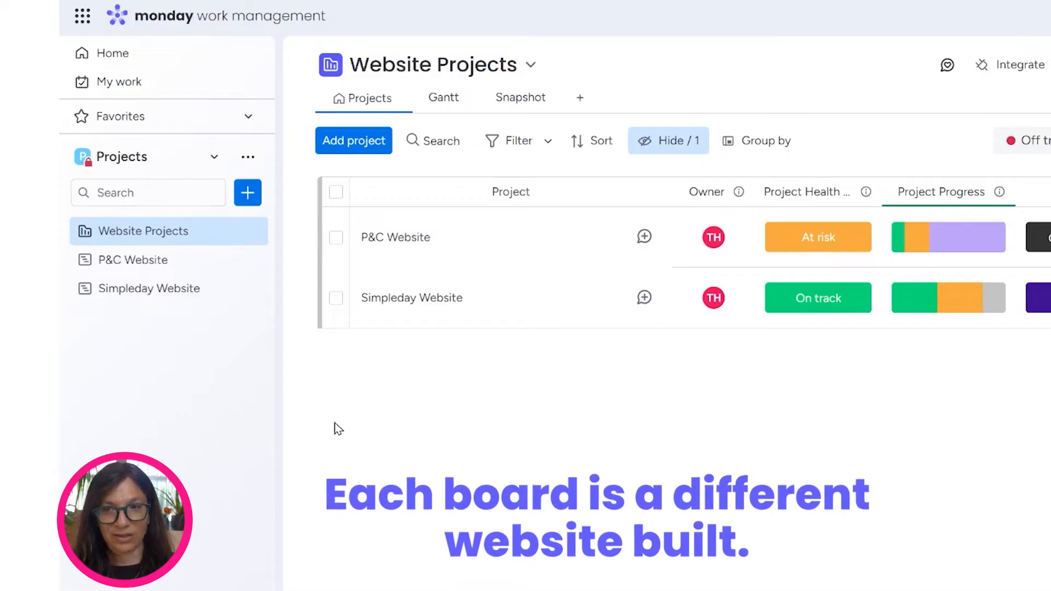
left_click(249, 195)
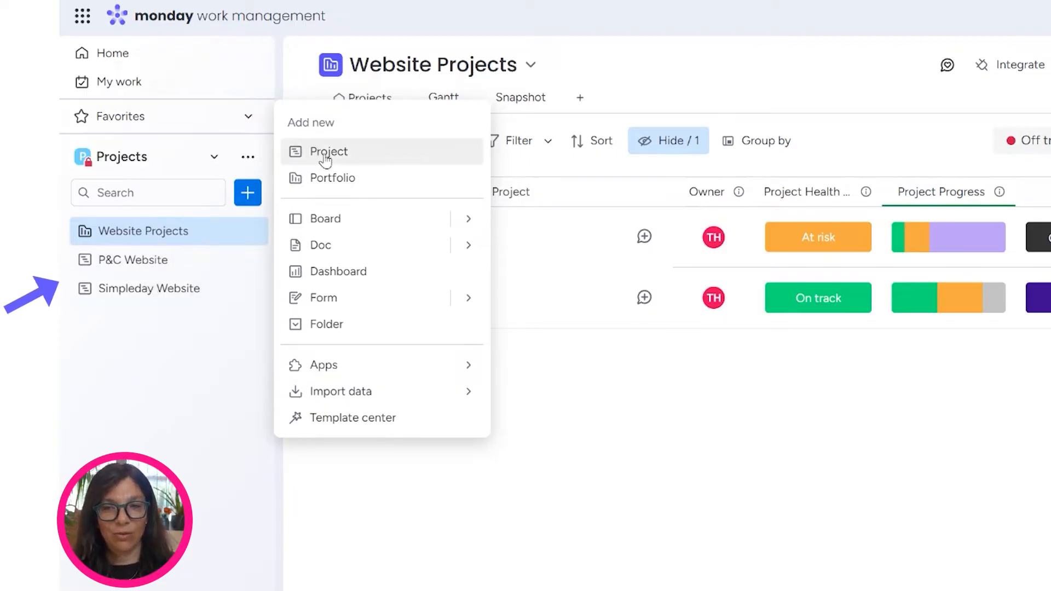
left_click(633, 428)
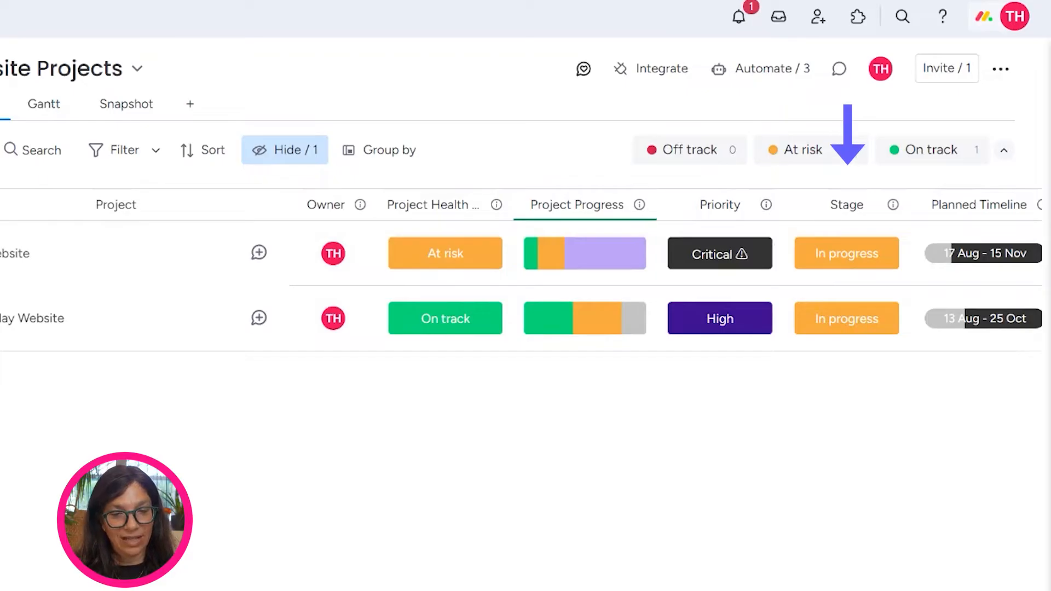
Step: Review the Website Projects portfolio's columns, from project health and stage through the timelines to the project description
scroll(840, 343, "right", 5)
scroll(533, 258, "right", 1)
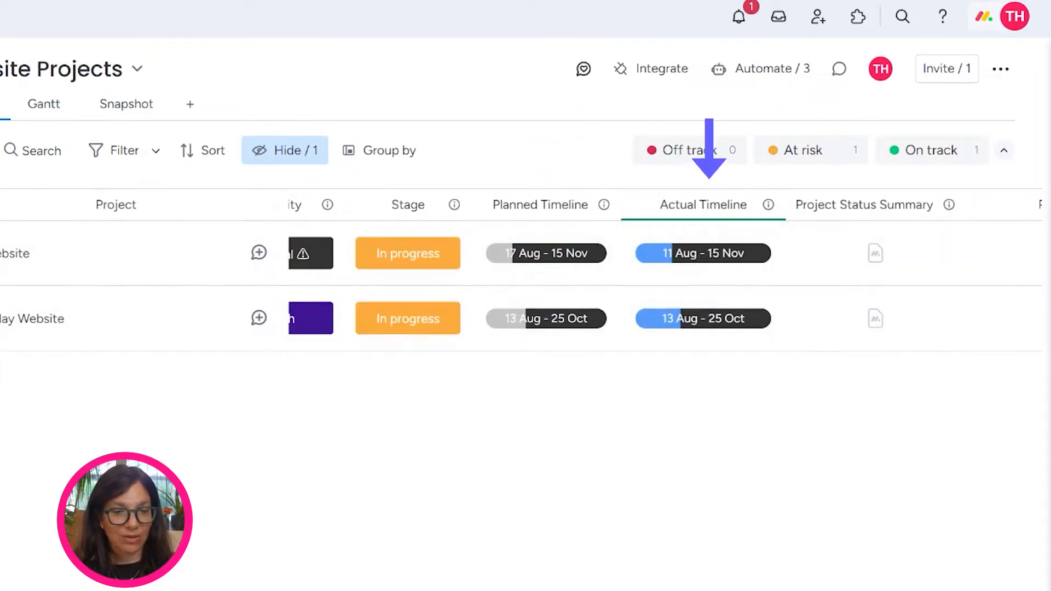
scroll(548, 285, "right", 5)
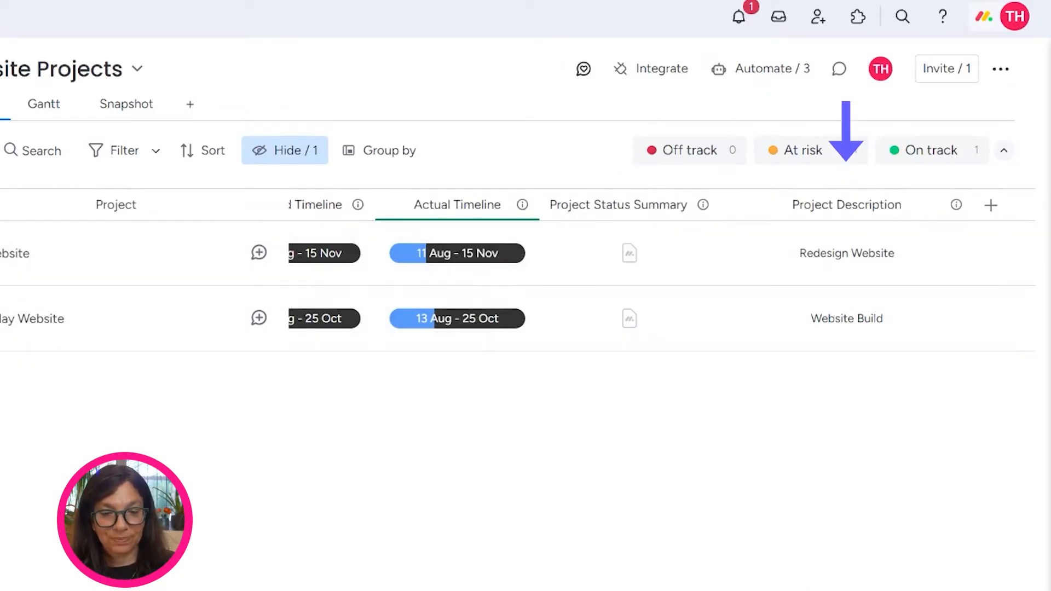
scroll(657, 284, "left", 10)
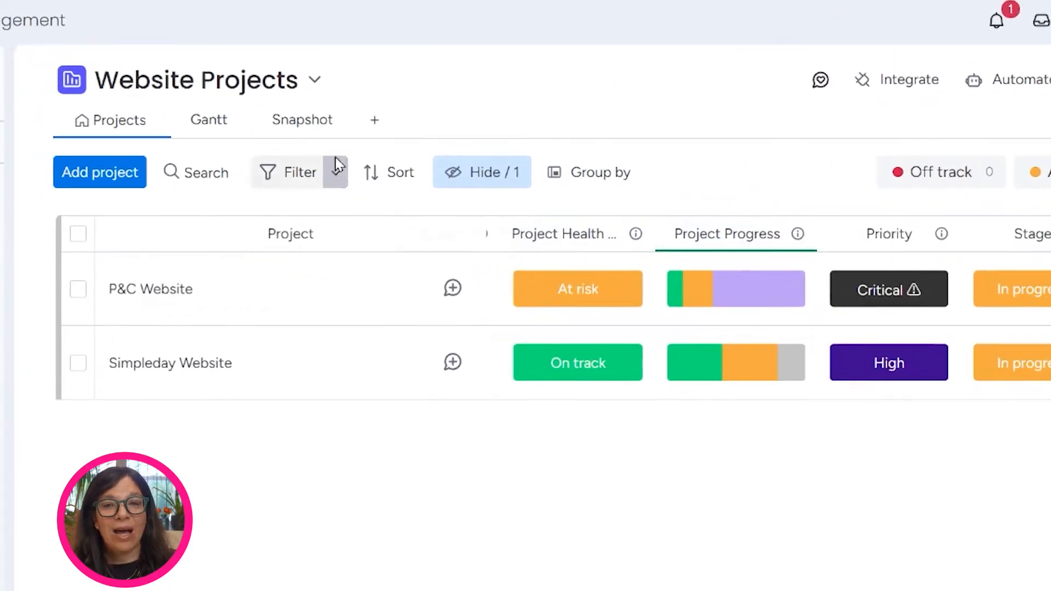
Step: View the portfolio's Snapshot with at-risk projects grouped by Done tasks, Planned vs Actual and Project manager in turn
left_click(297, 129)
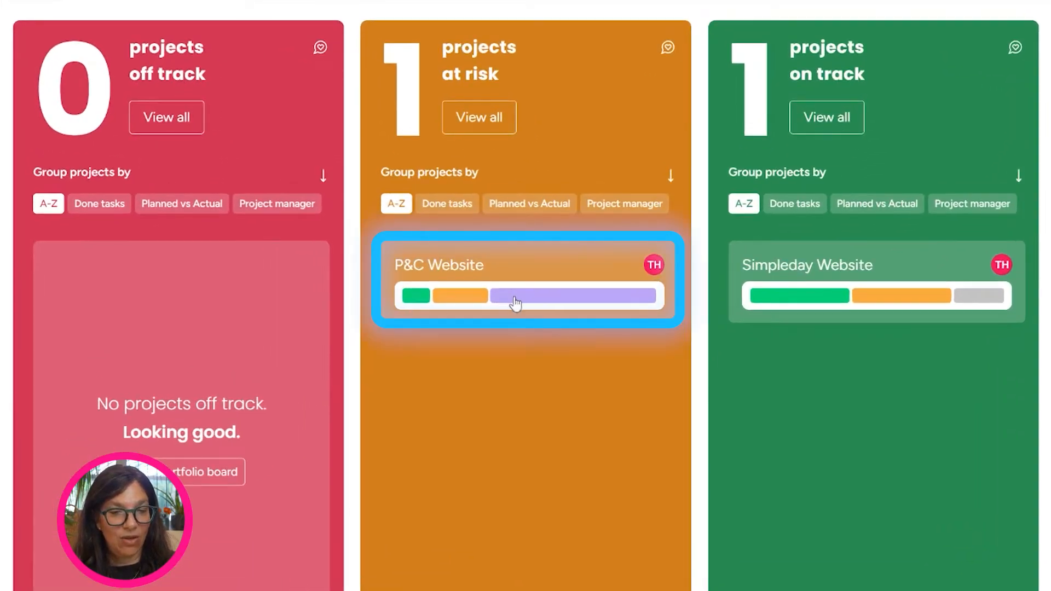
left_click(428, 208)
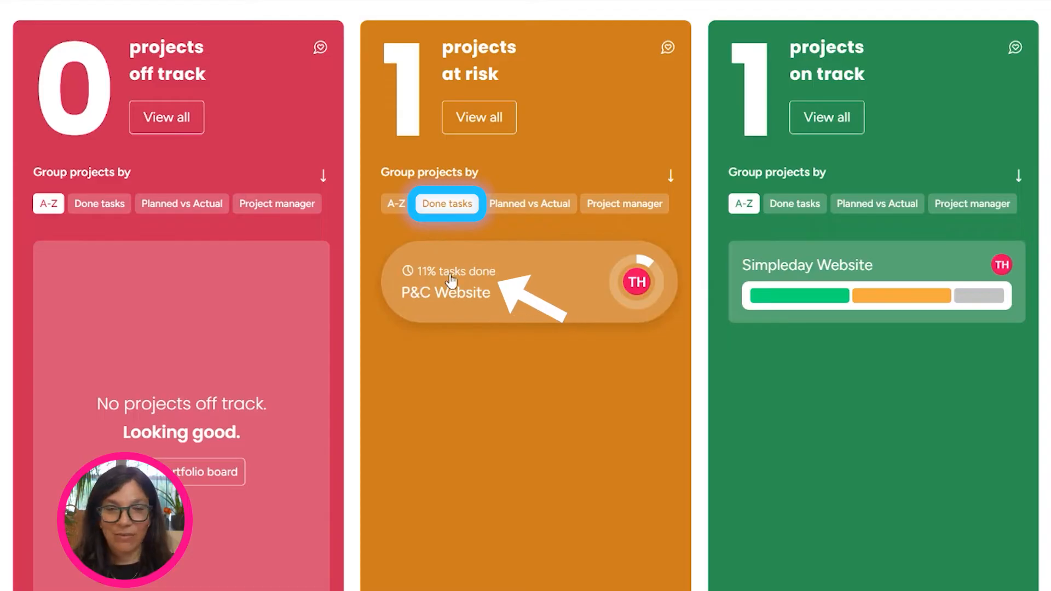
left_click(530, 206)
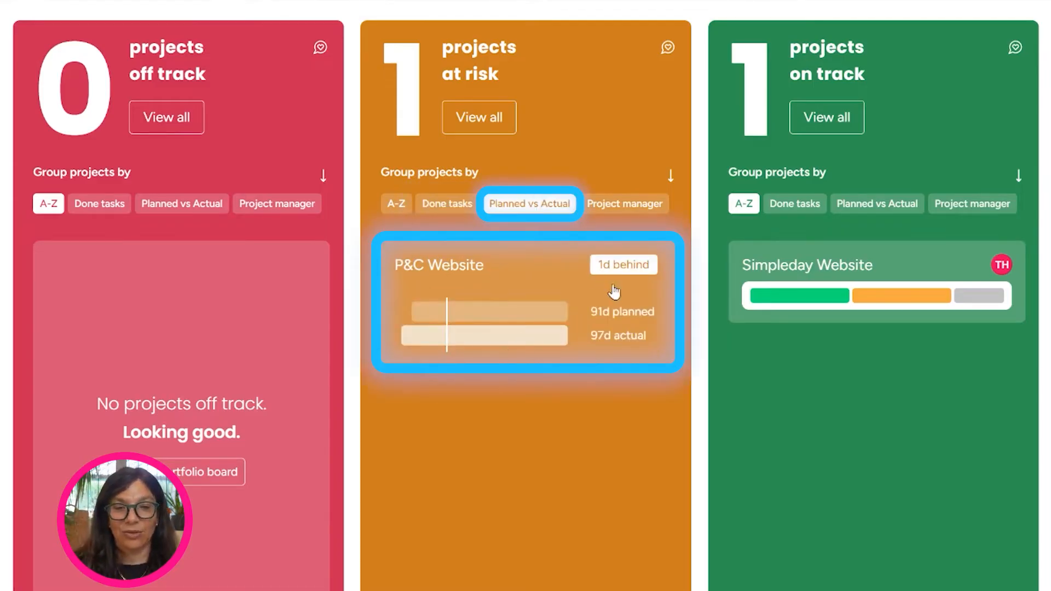
left_click(614, 208)
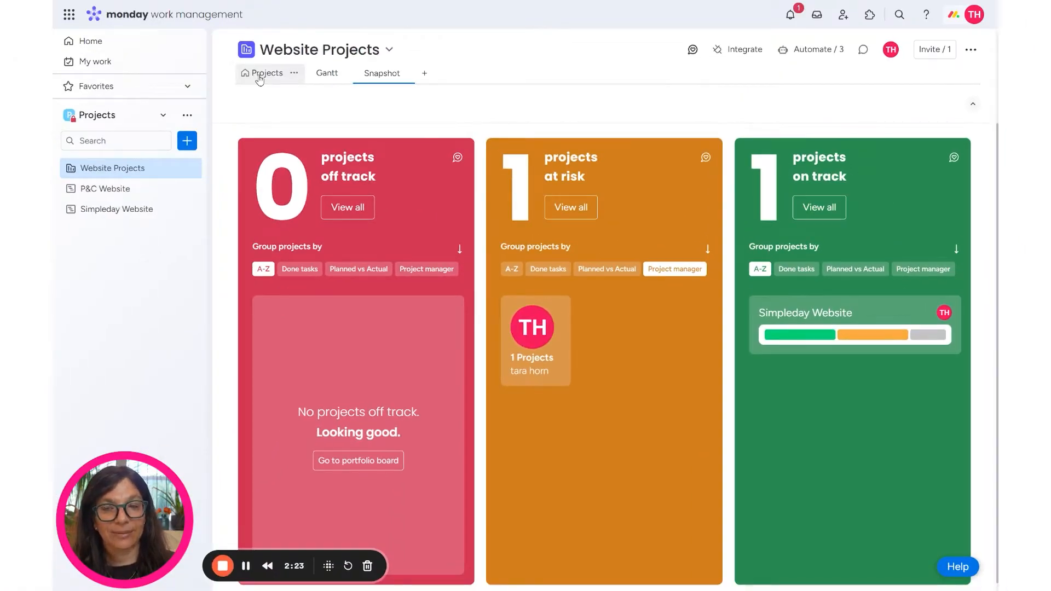
Step: Return to the portfolio's project list and filter it by Off track, At risk and On track in turn
left_click(259, 76)
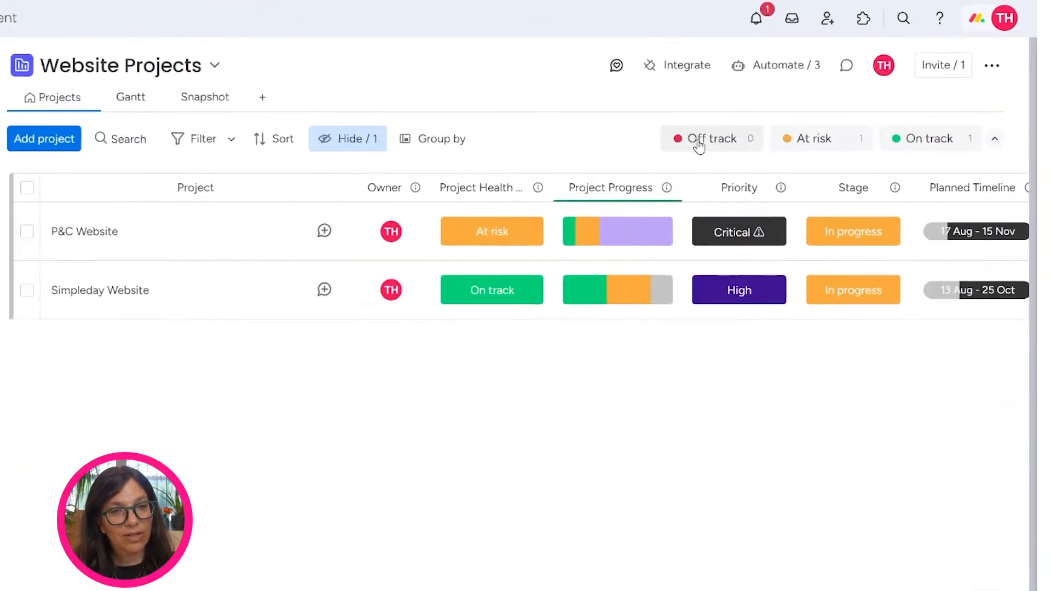
left_click(701, 140)
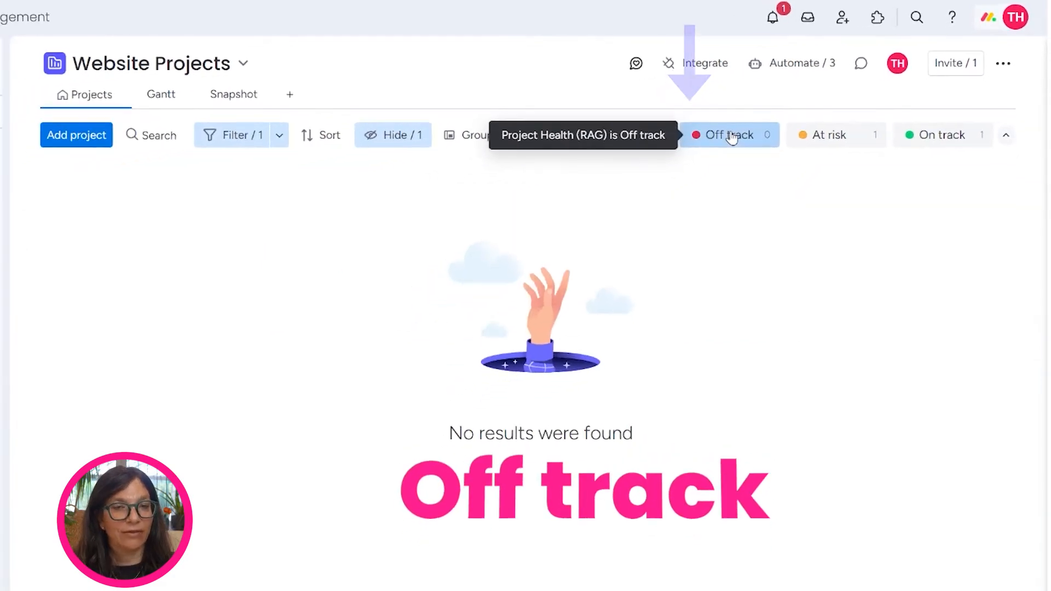
left_click(830, 136)
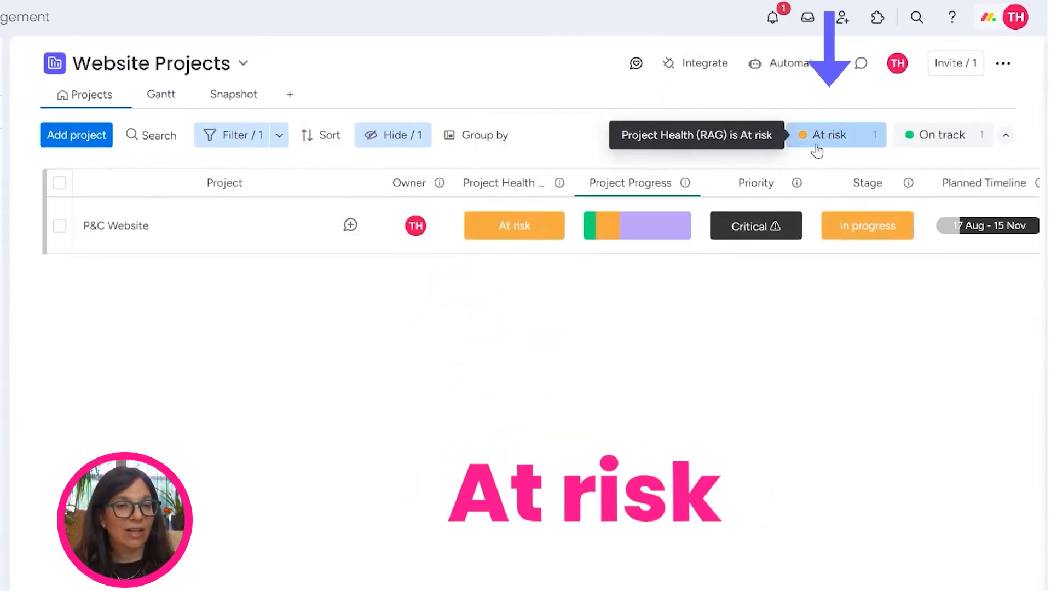
left_click(915, 143)
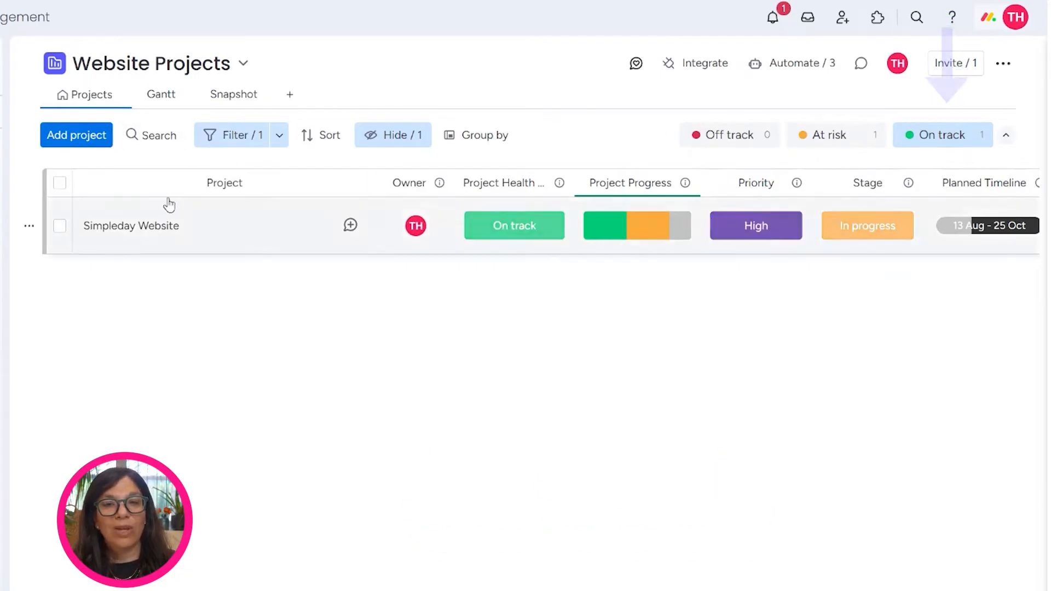
Step: Open the P&C Website project's overview from the unfiltered project list and view its health status options and additional views
left_click(218, 98)
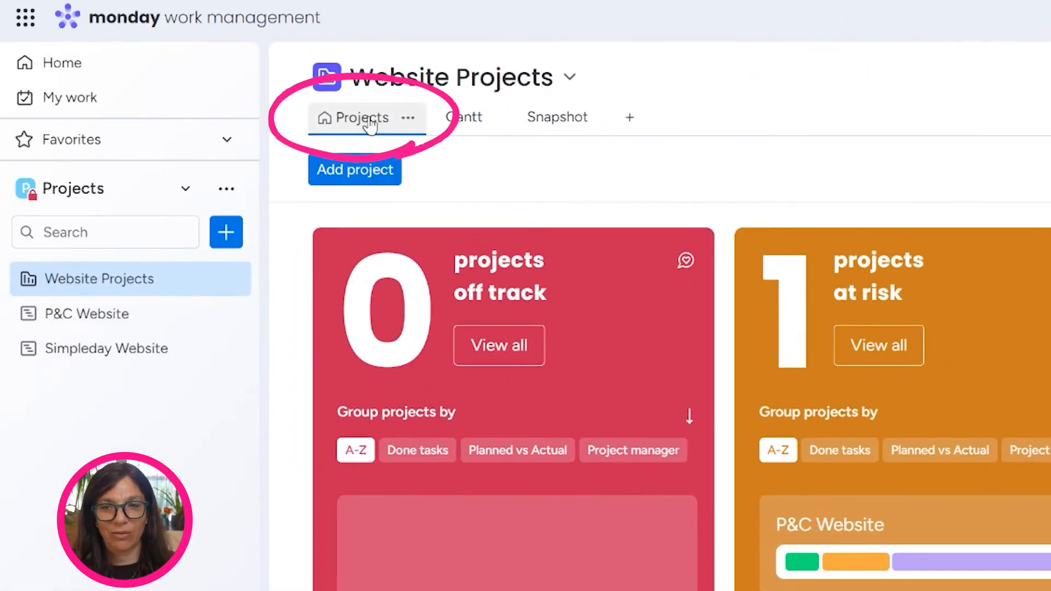
left_click(88, 96)
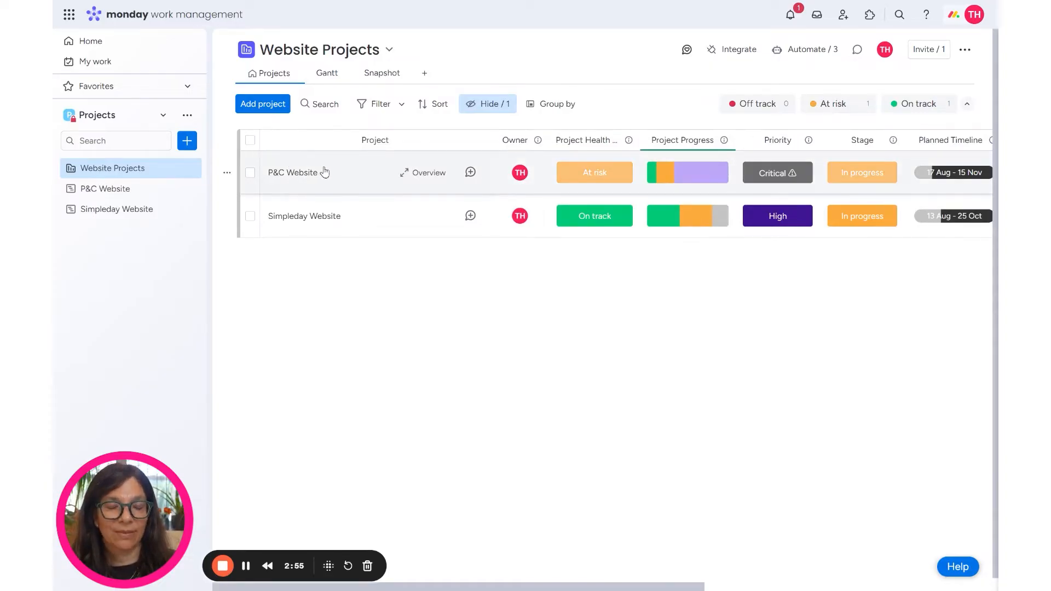
left_click(420, 176)
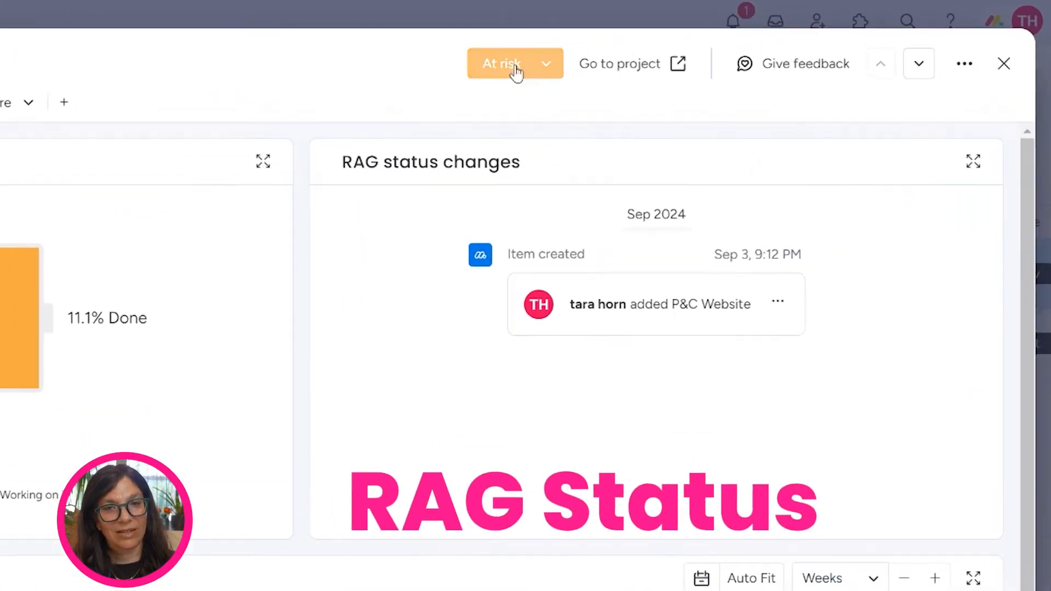
left_click(528, 73)
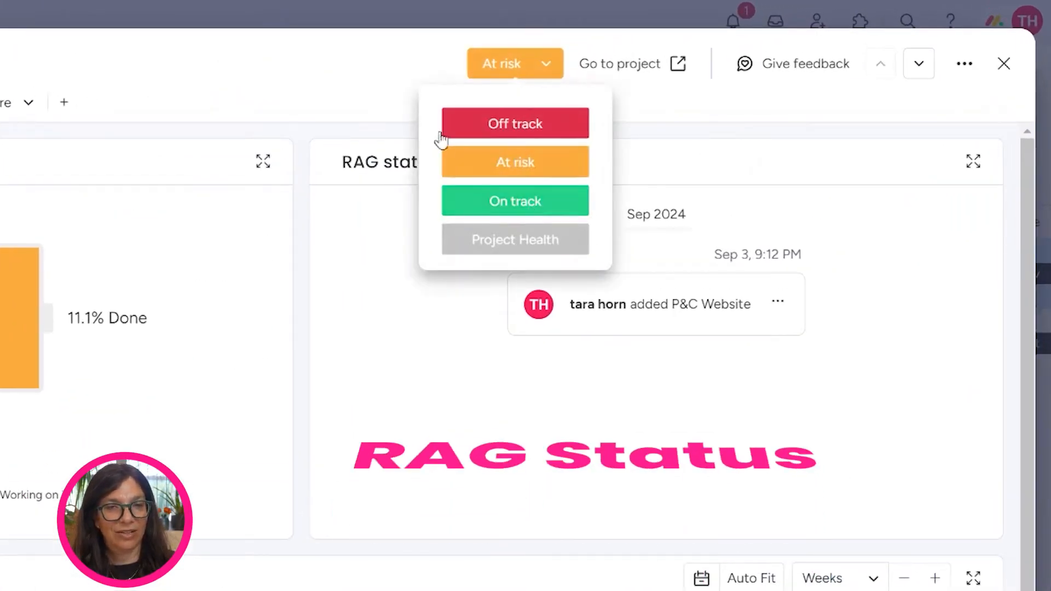
left_click(387, 90)
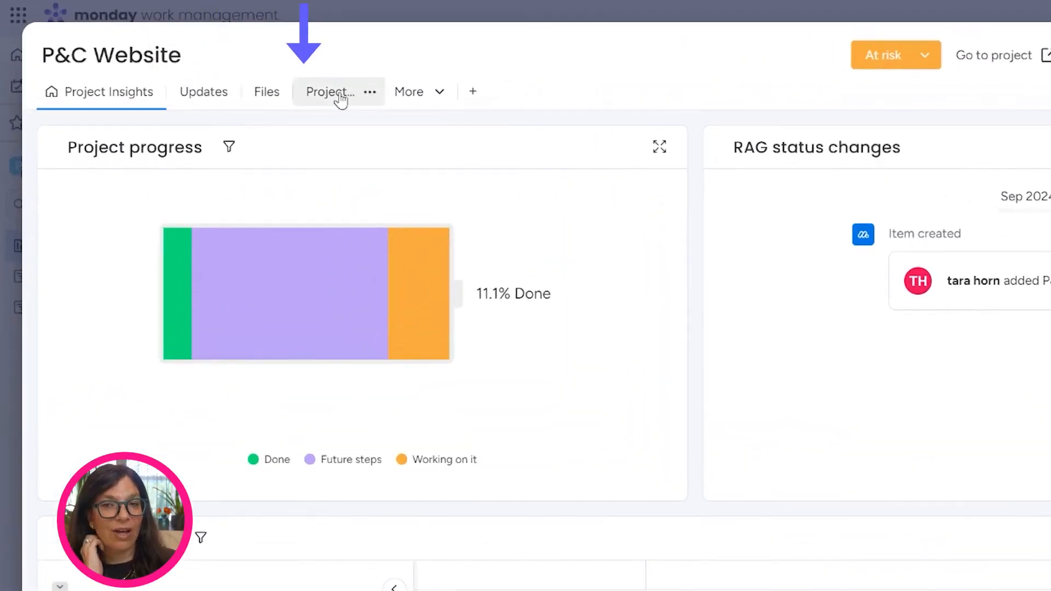
left_click(438, 103)
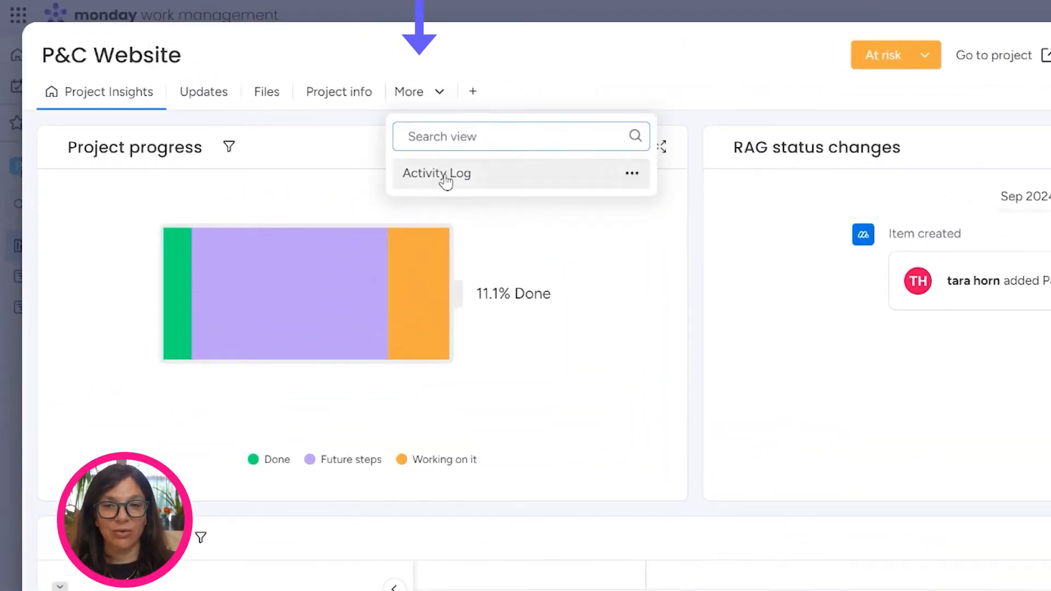
left_click(599, 98)
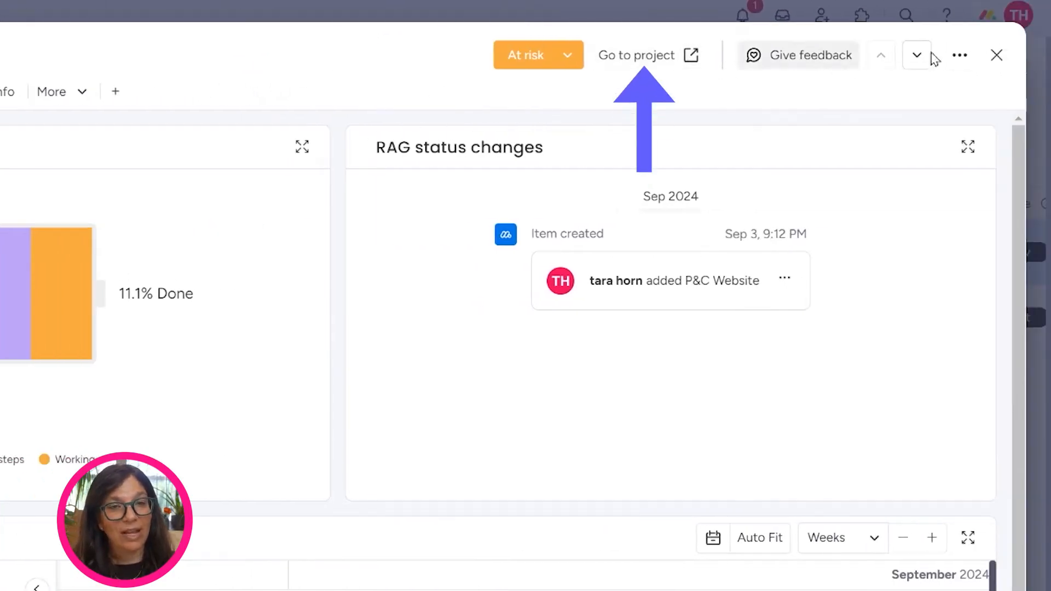
Step: Go to the P&C Website project board and view its remaining task columns and project health status options
left_click(693, 56)
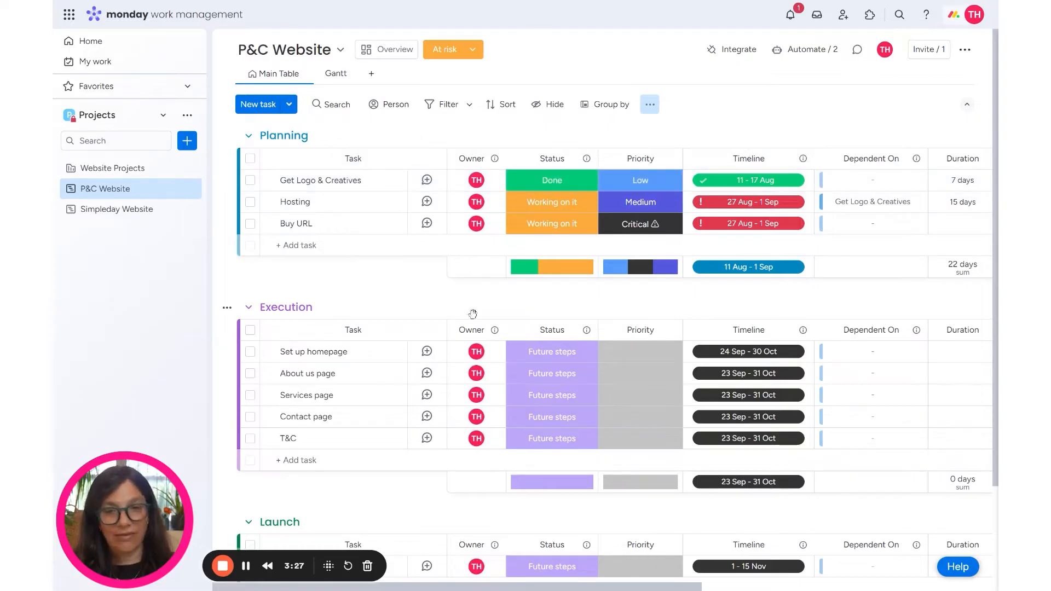
left_click_drag(496, 589, 786, 582)
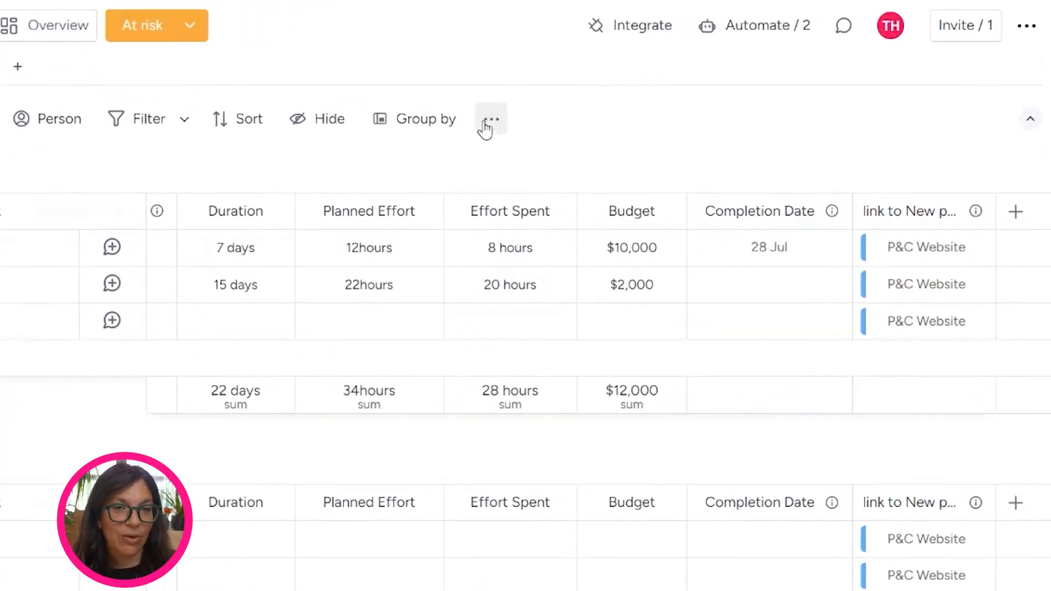
left_click(485, 130)
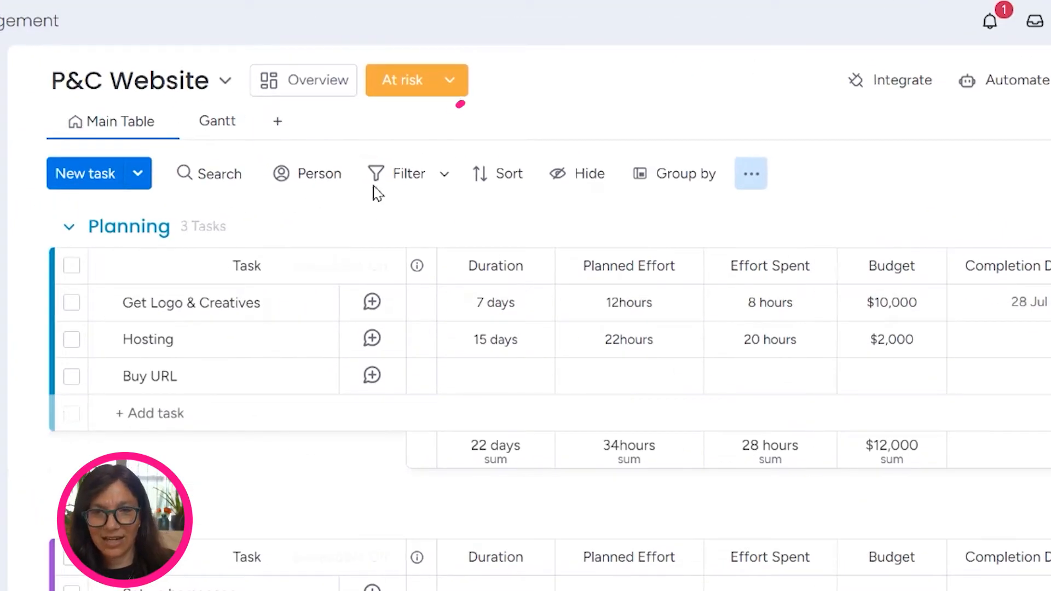
left_click(412, 87)
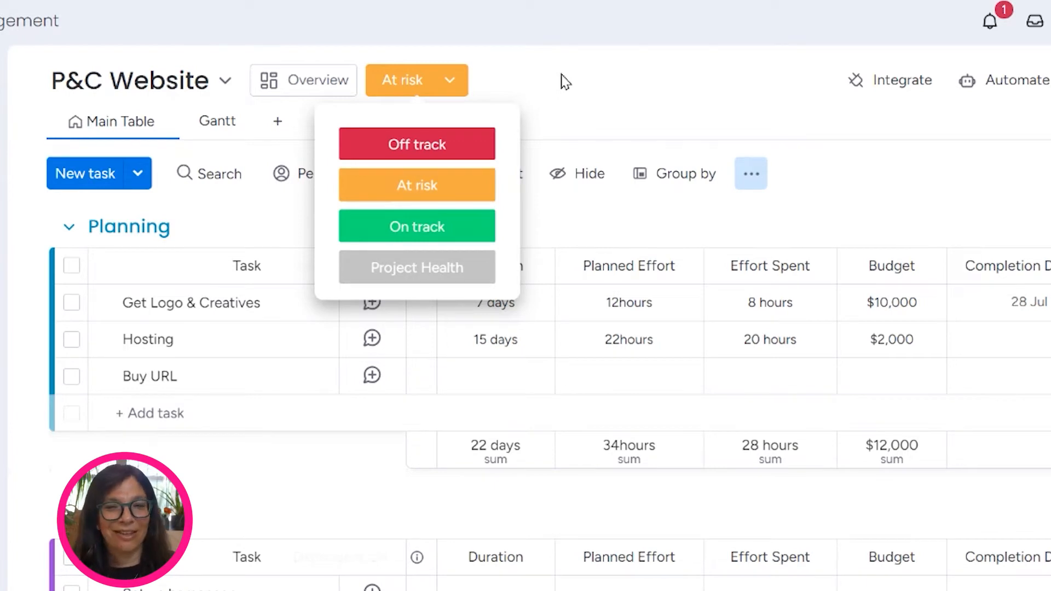
Step: Open the overview from the P&C Website board, view its Project Insights and close it
left_click(312, 87)
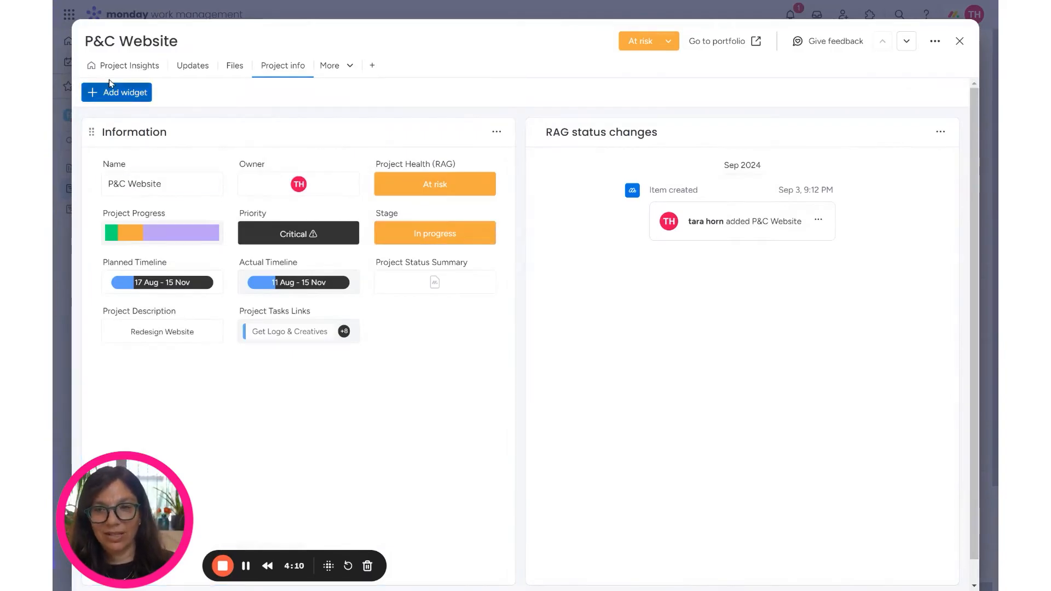
left_click(123, 65)
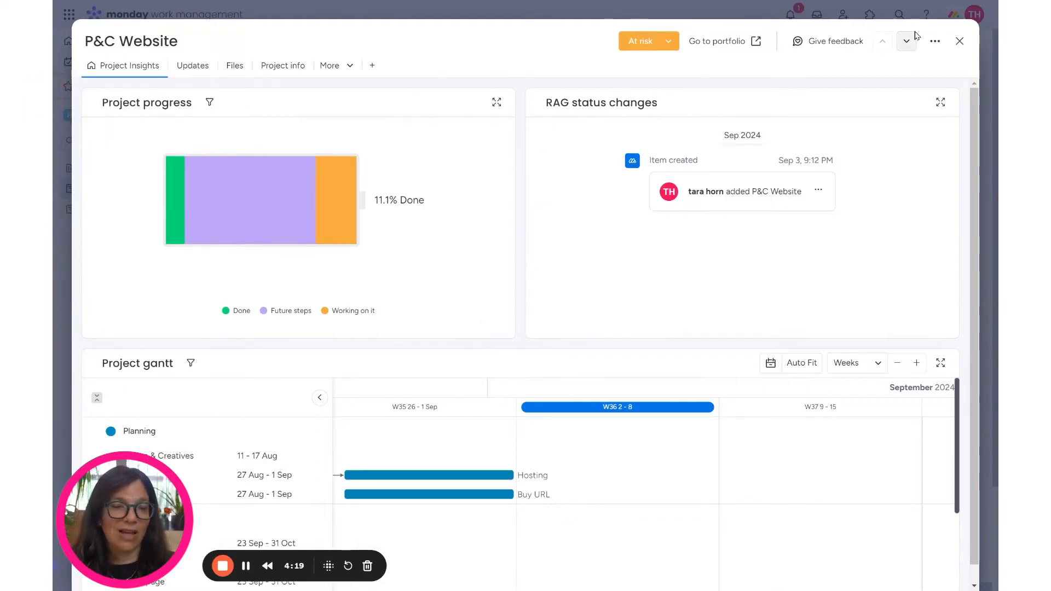
left_click(961, 43)
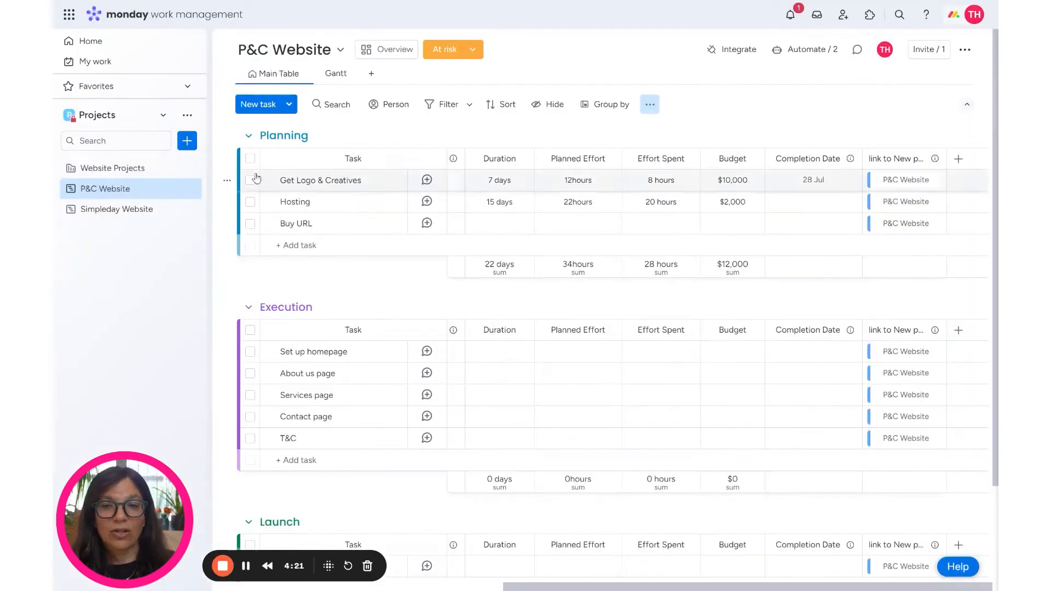
Step: Return to the Website Projects portfolio and create a new project in the workspace named Nike Website with Main privacy
left_click(137, 170)
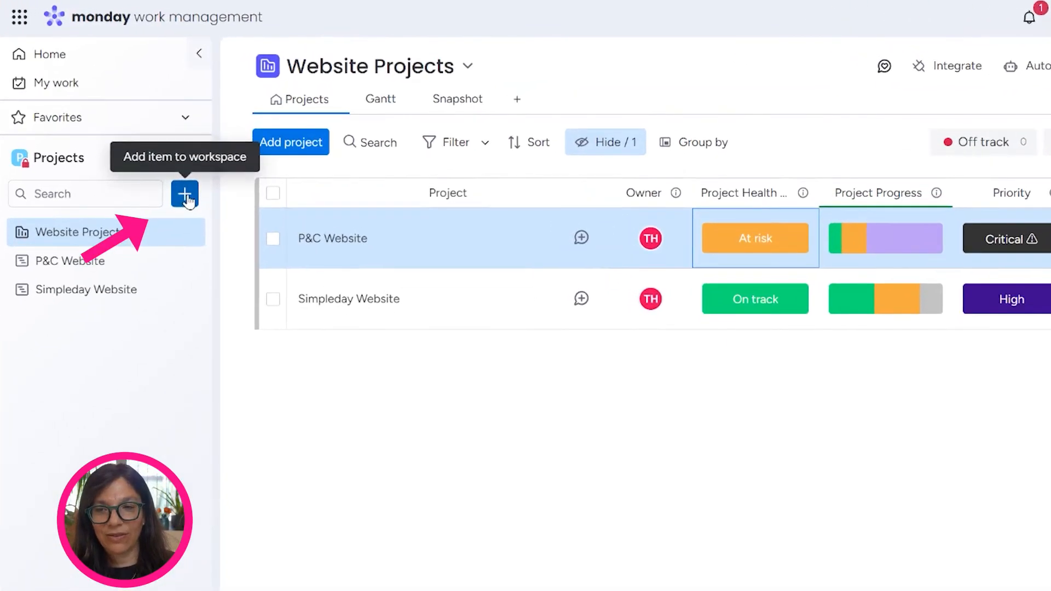
left_click(186, 196)
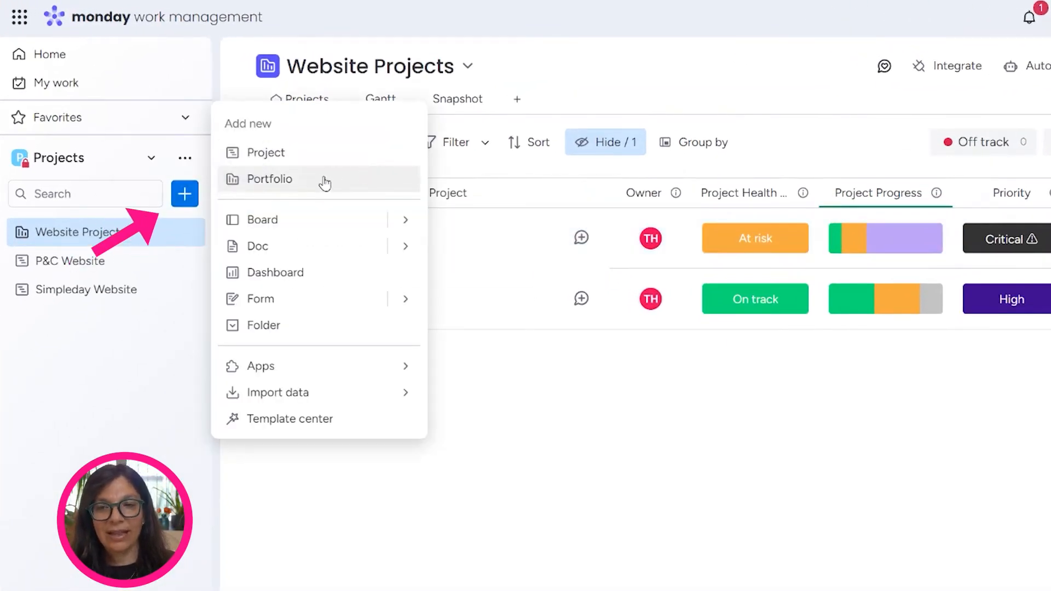
left_click(316, 160)
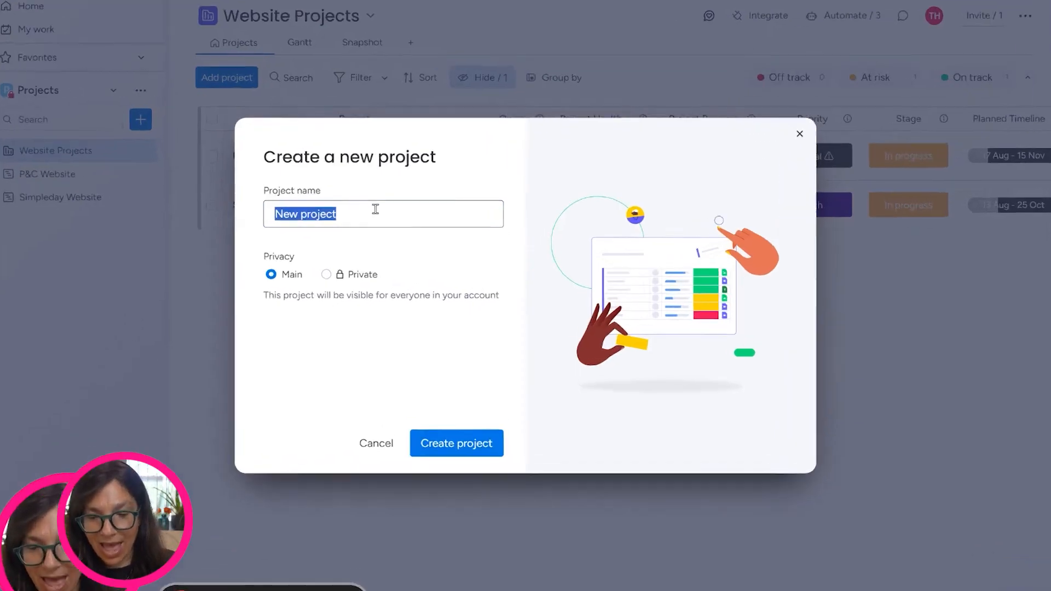
type("Nike Website")
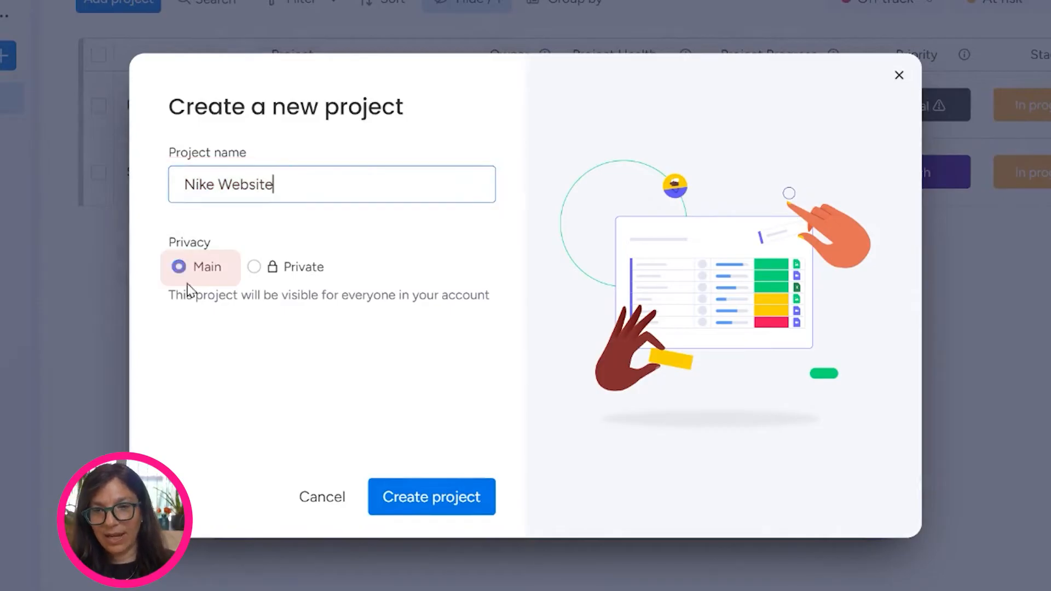
left_click(419, 497)
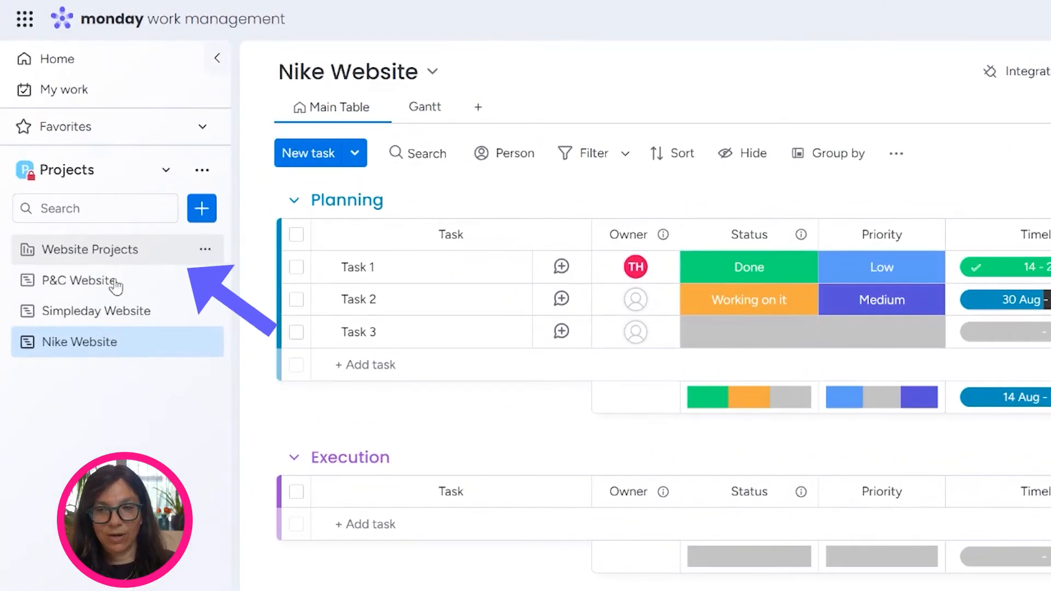
Step: Check the Website Projects portfolio's project list, column display settings and Snapshot for the Nike Website project
left_click(107, 251)
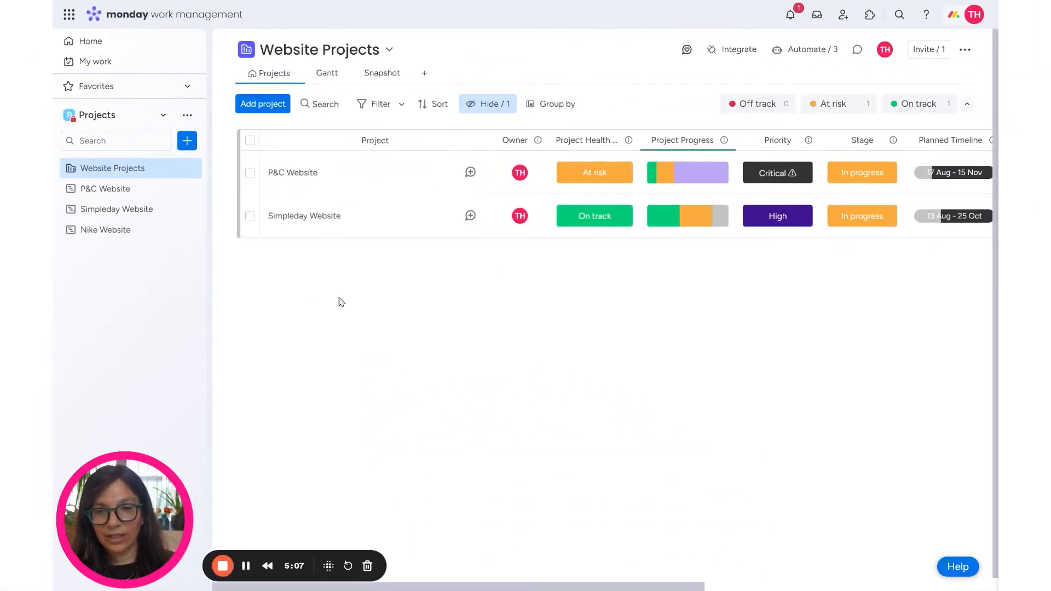
left_click(487, 104)
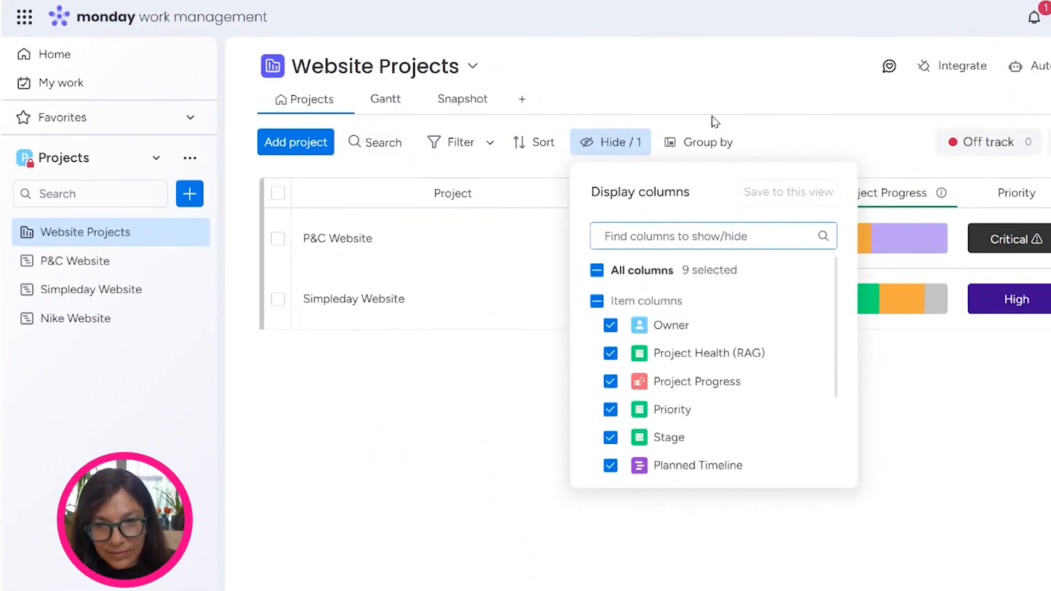
left_click(444, 104)
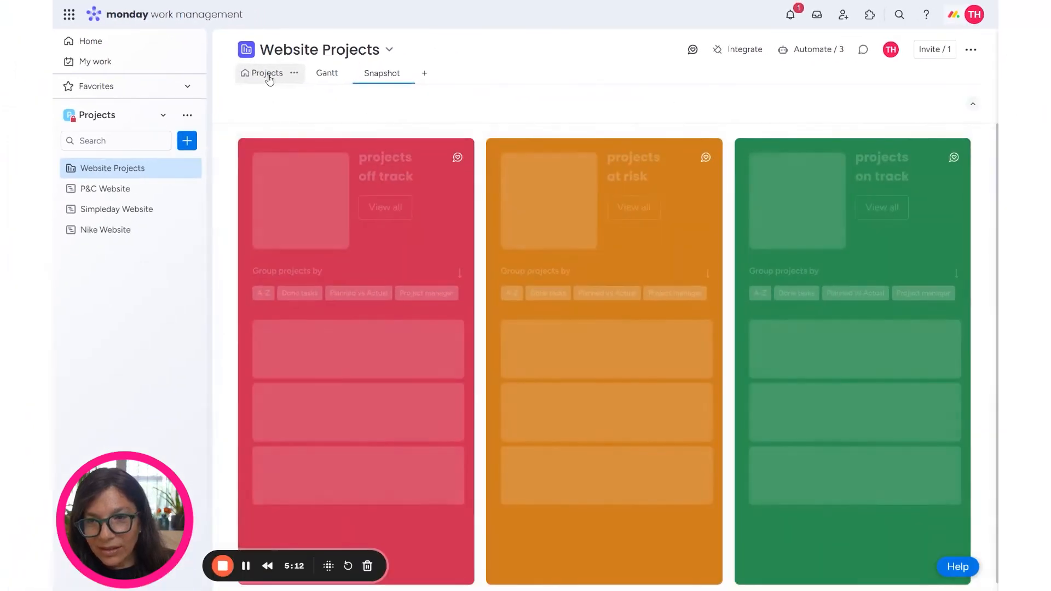
Step: Check the Nike Website board, return to the Website Projects portfolio's project list and add the existing Nike Website project to it
left_click(295, 94)
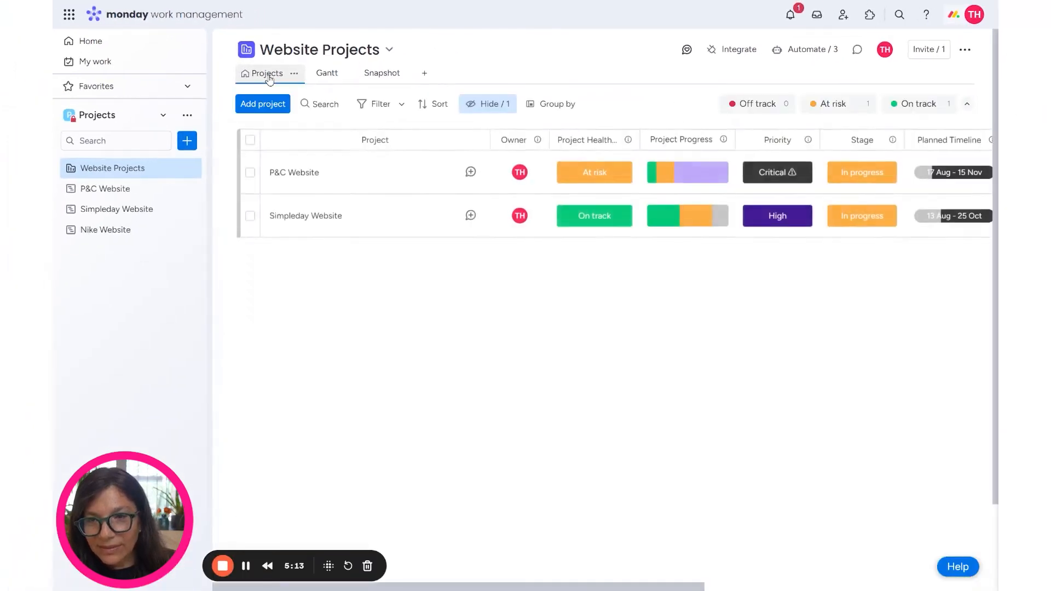
left_click(130, 232)
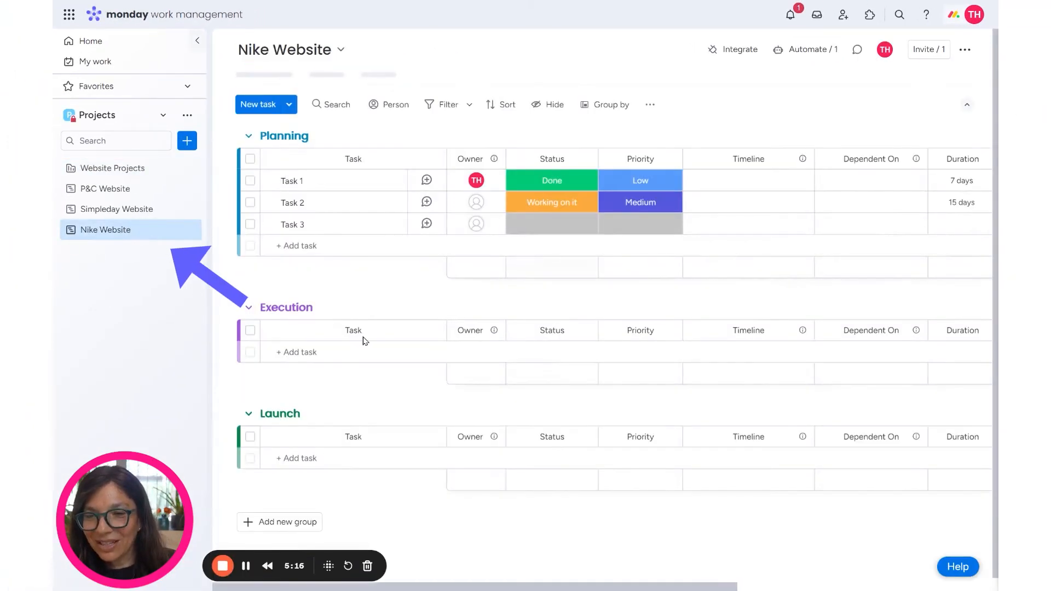
left_click(122, 169)
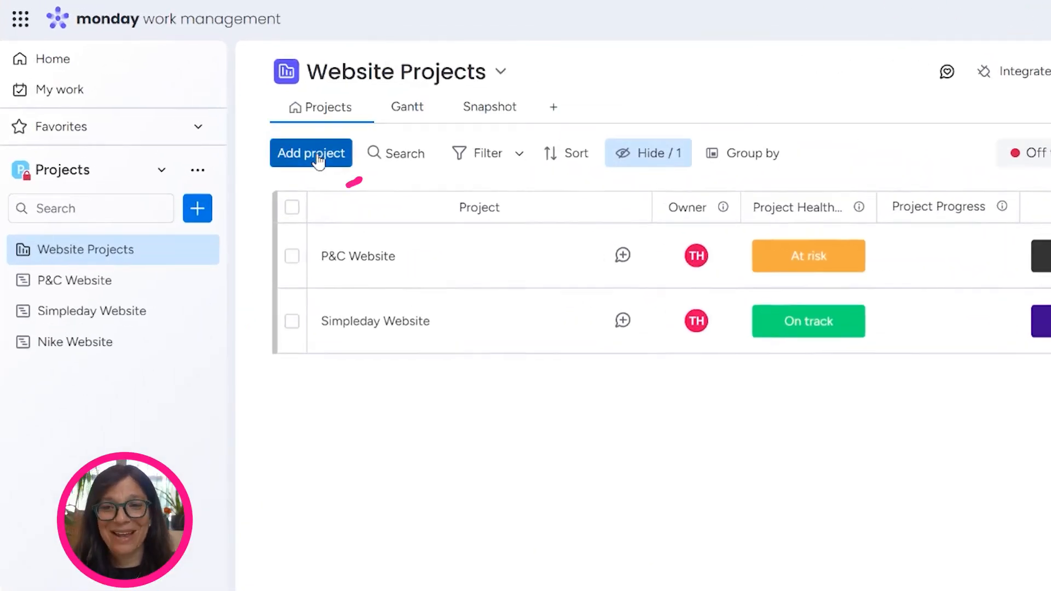
left_click(318, 160)
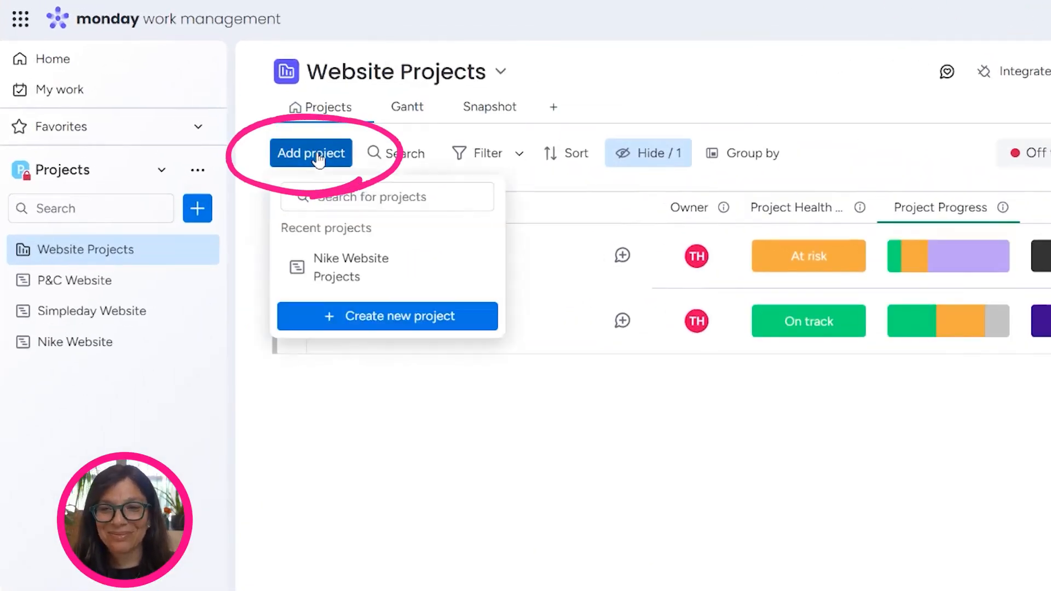
left_click(384, 276)
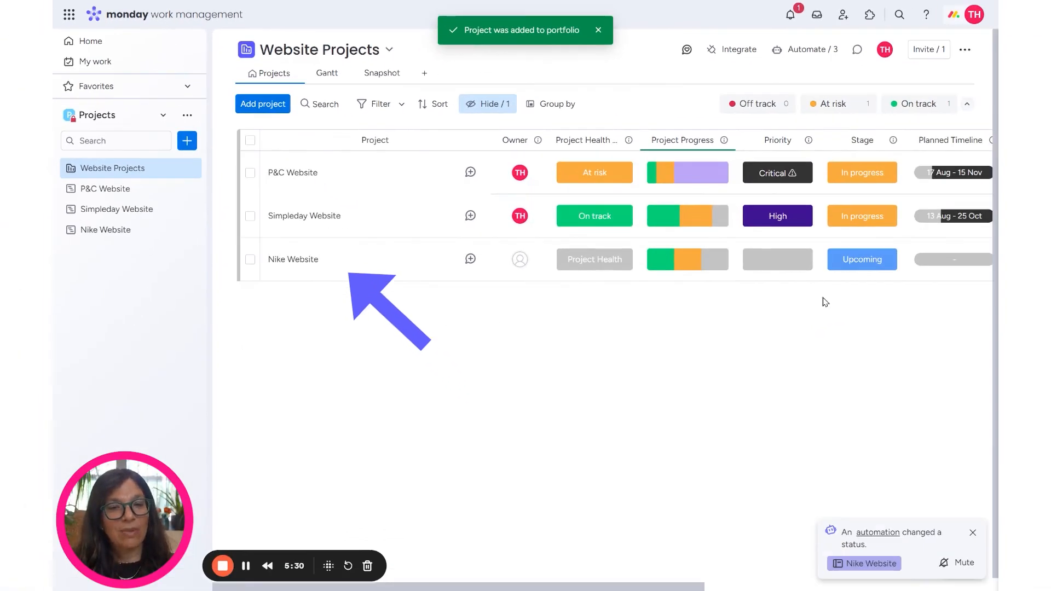
Step: On the Nike Website board, set Task 3's status to Done and assign the suggested person as Task 2's owner
mouse_move(653, 587)
left_mouse_down()
mouse_move(950, 556)
mouse_move(553, 588)
left_mouse_up()
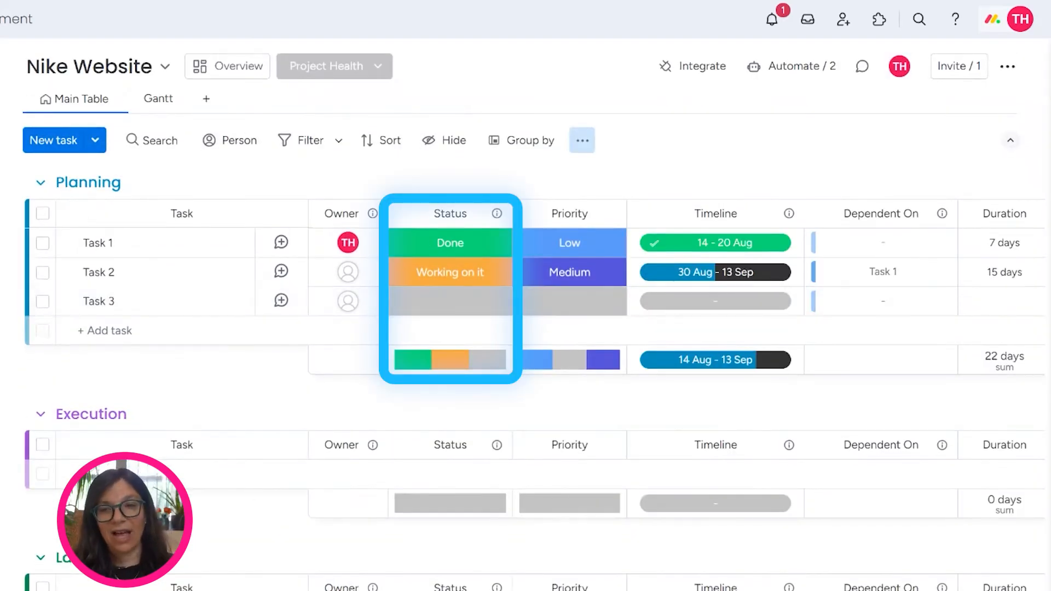
left_click(431, 307)
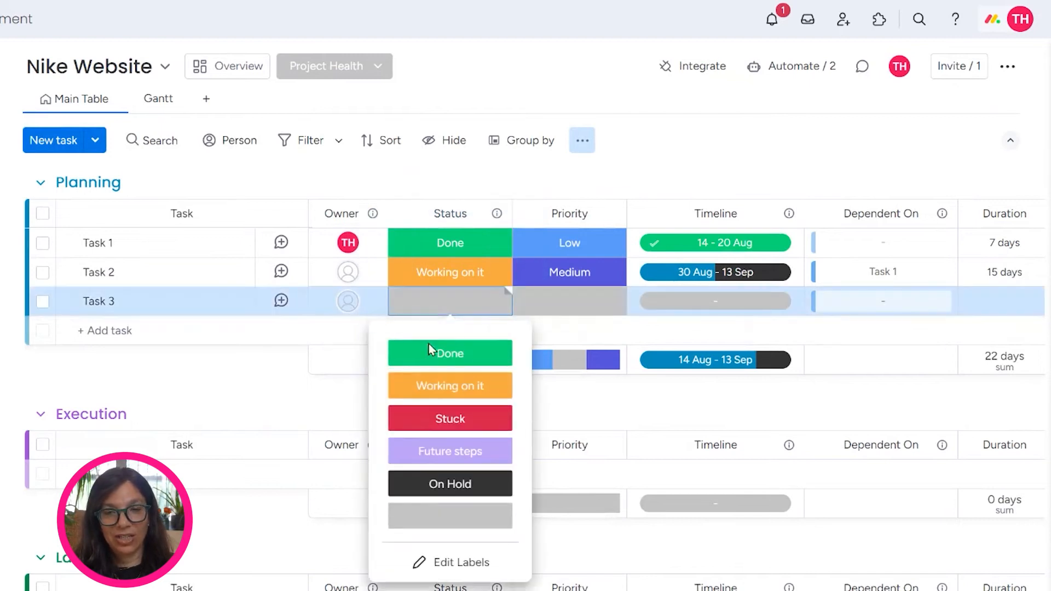
left_click(433, 352)
left_click(347, 273)
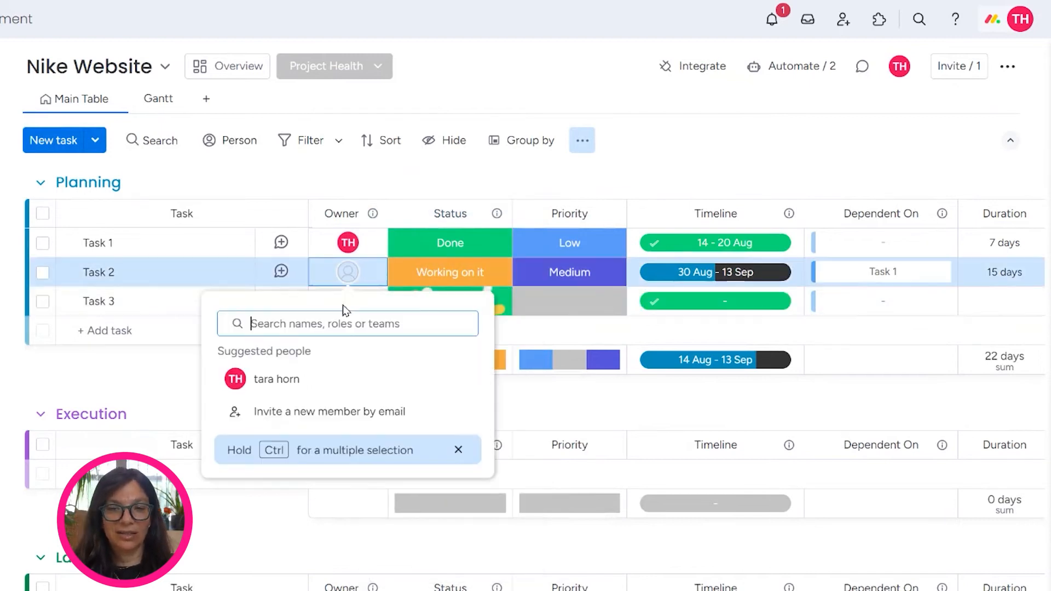
left_click(309, 376)
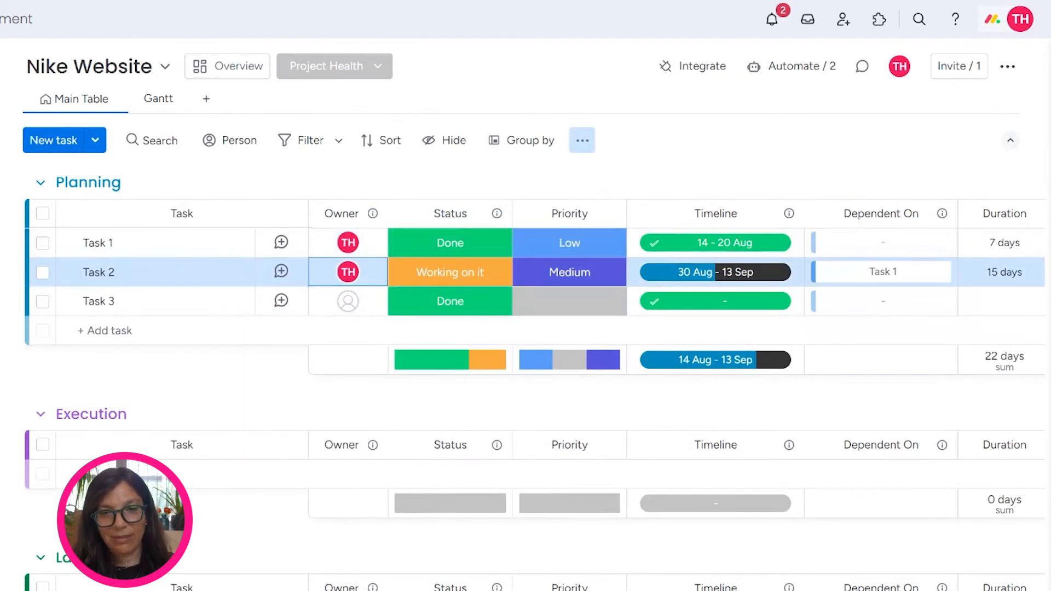
Step: Add a task named "Tast 4" to the Planning group of the Nike Website board
left_click(105, 331)
type("Ta")
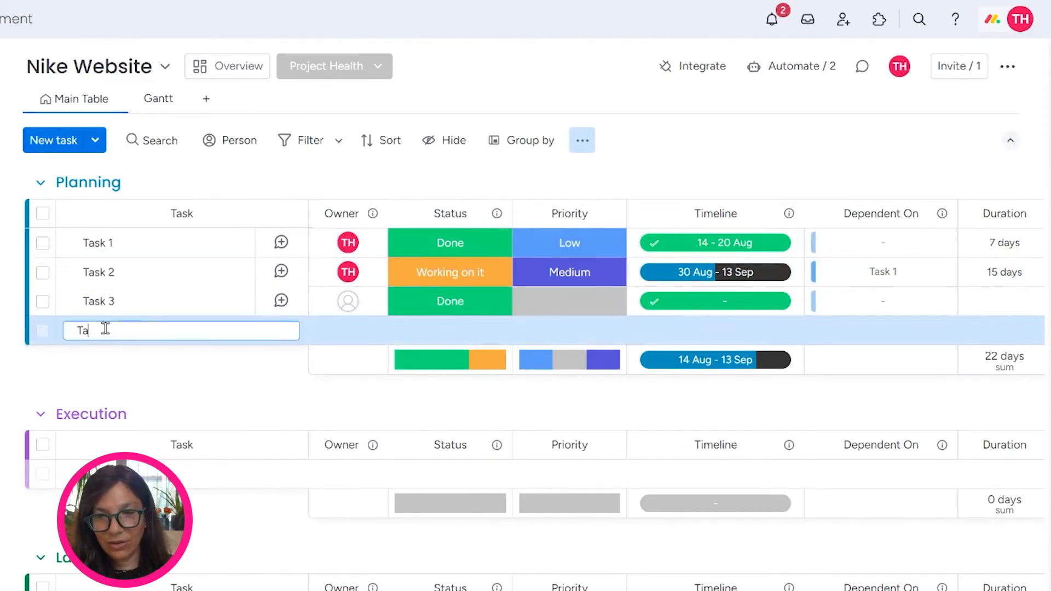
type("st 4")
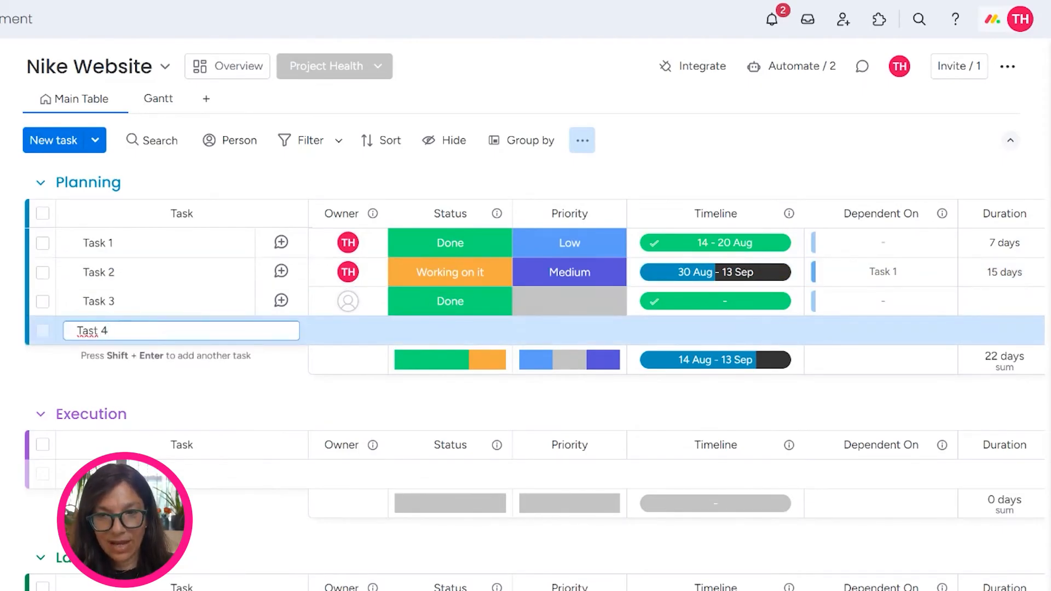
key("Return")
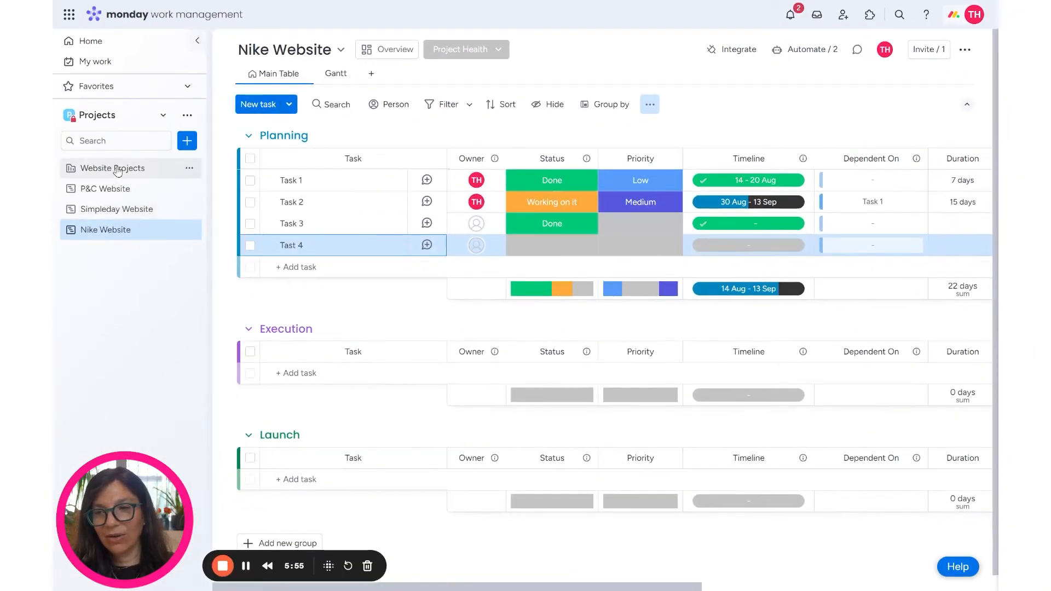
Step: In the Website Projects portfolio, set the Nike Website project's health to Off track and filter the list to off-track projects
left_click(110, 167)
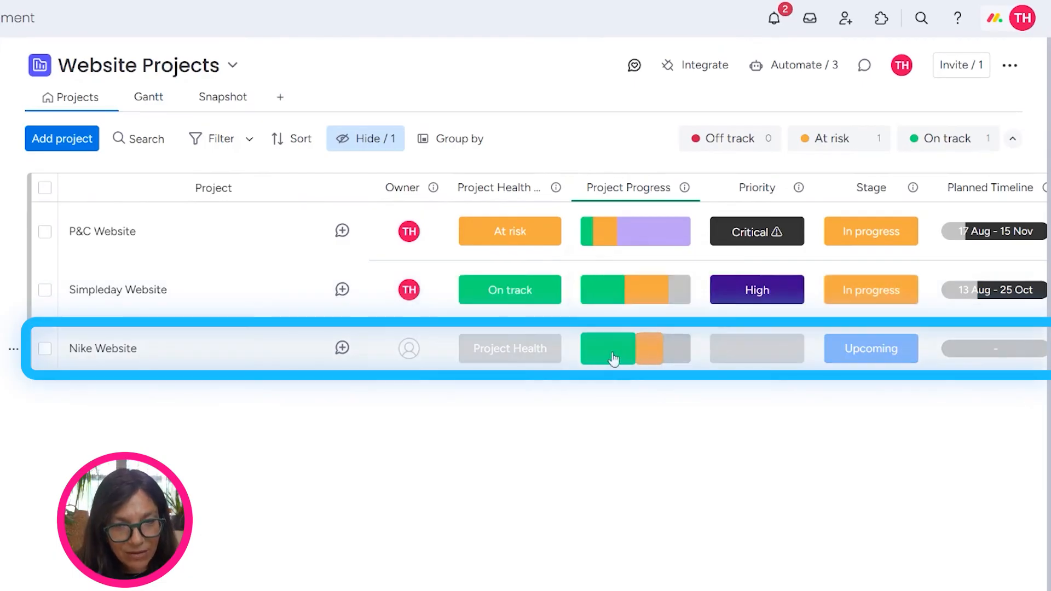
mouse_move(613, 359)
left_click(499, 351)
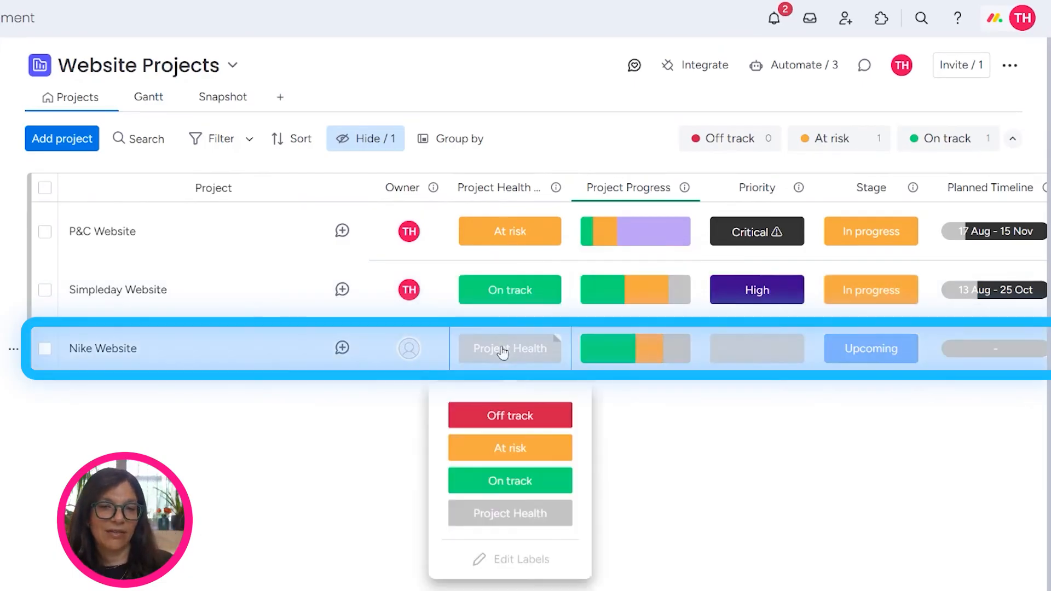
left_click(519, 421)
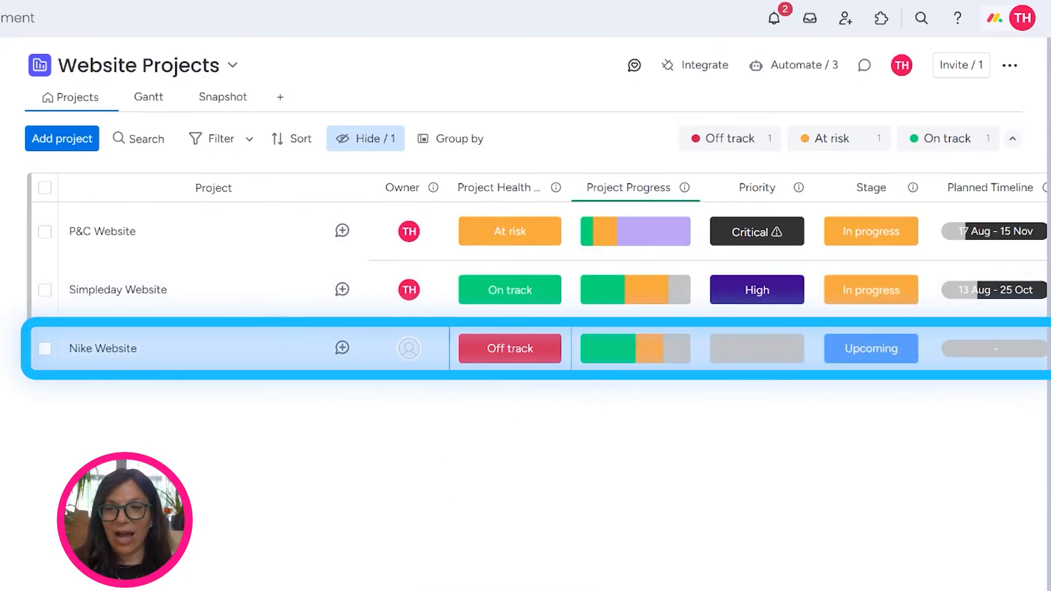
left_click(751, 144)
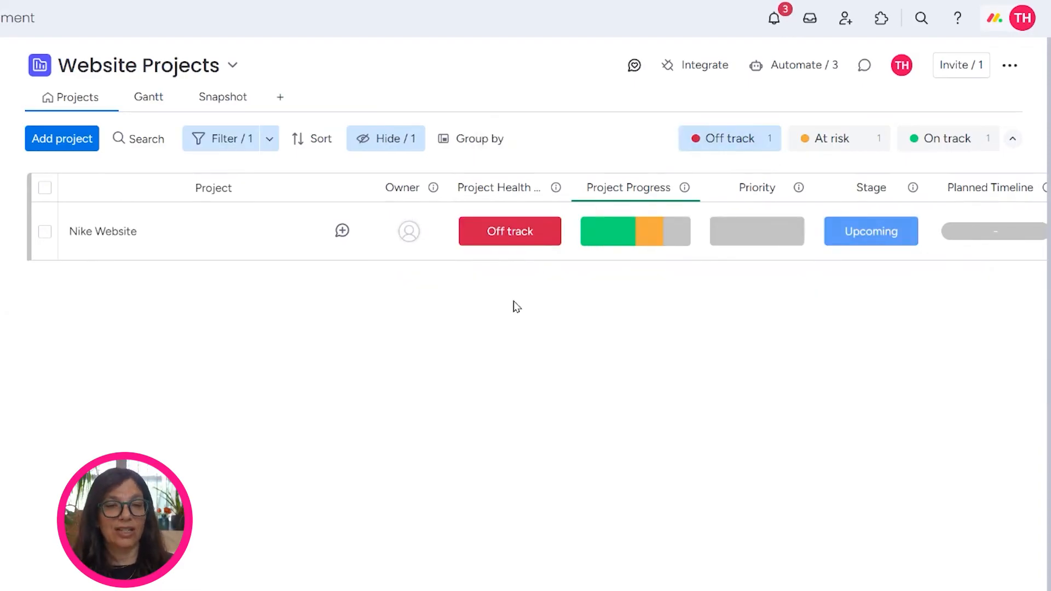
Step: Open the form for creating a new project in the portfolio, view the available project templates and close it without creating anything
left_click(62, 142)
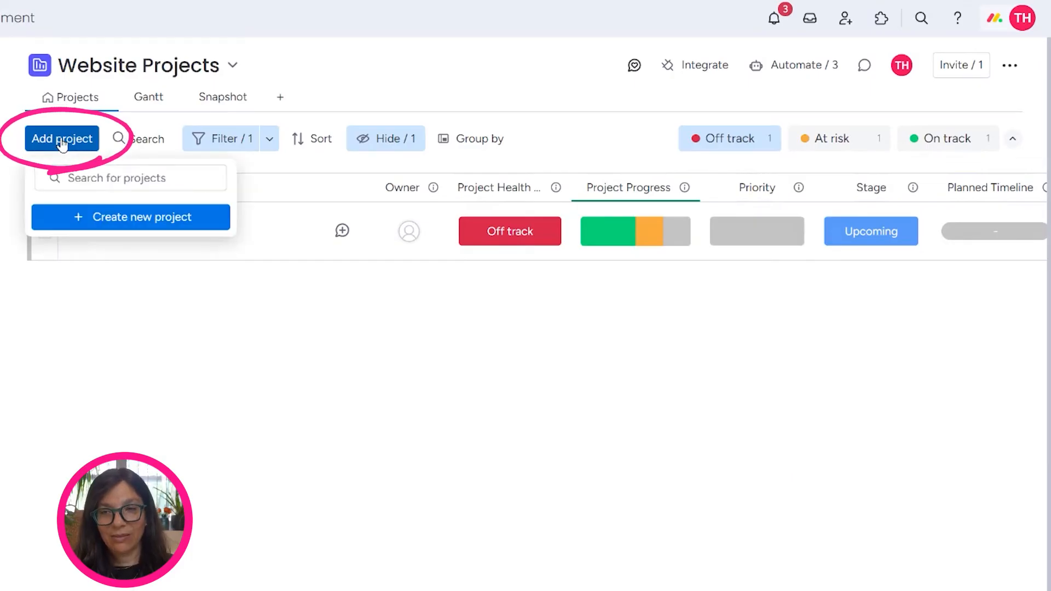
left_click(113, 226)
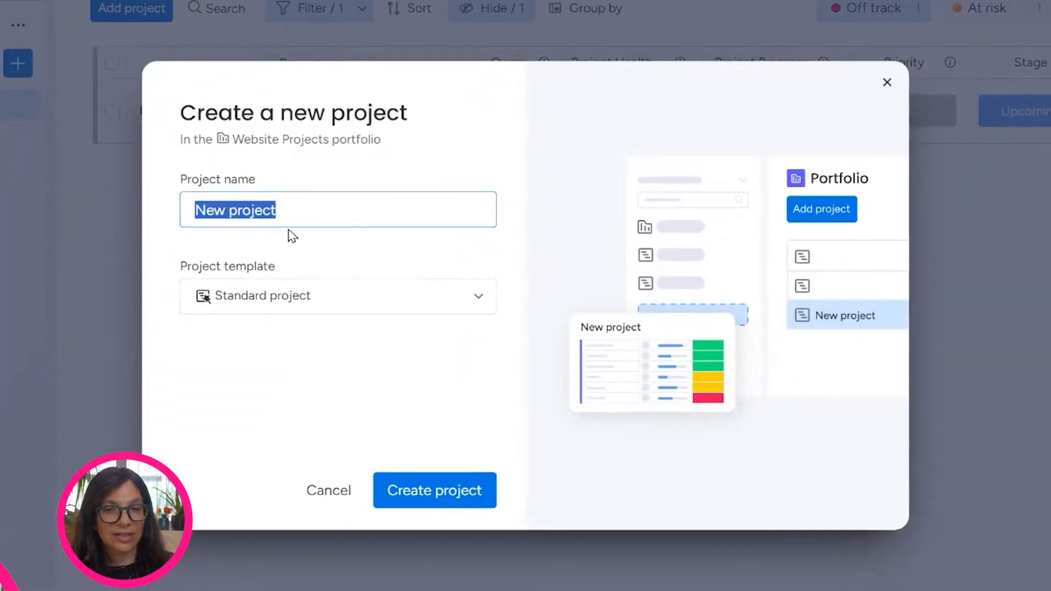
left_click(320, 297)
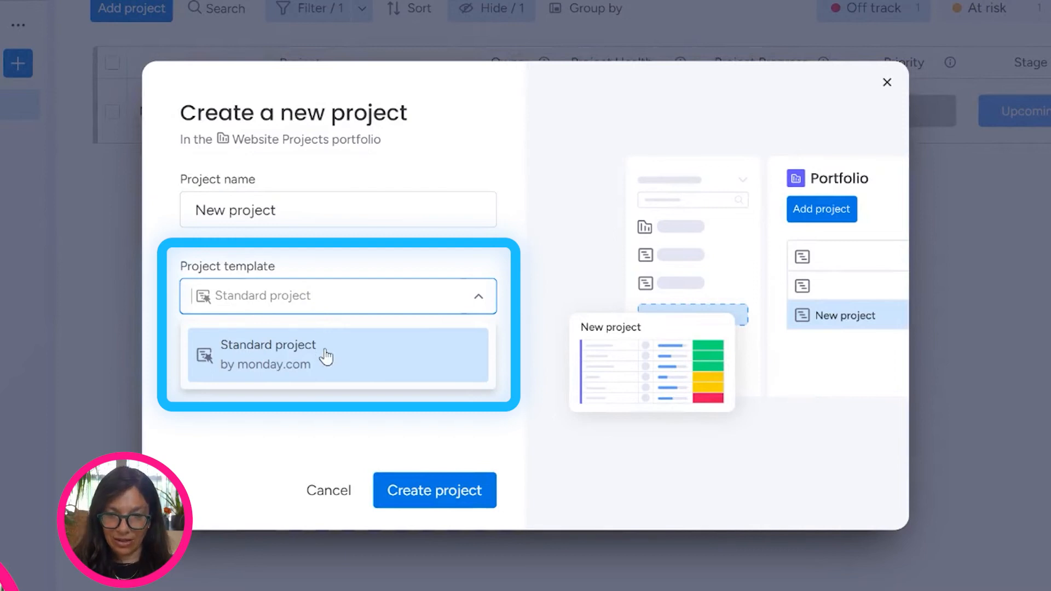
left_click(322, 253)
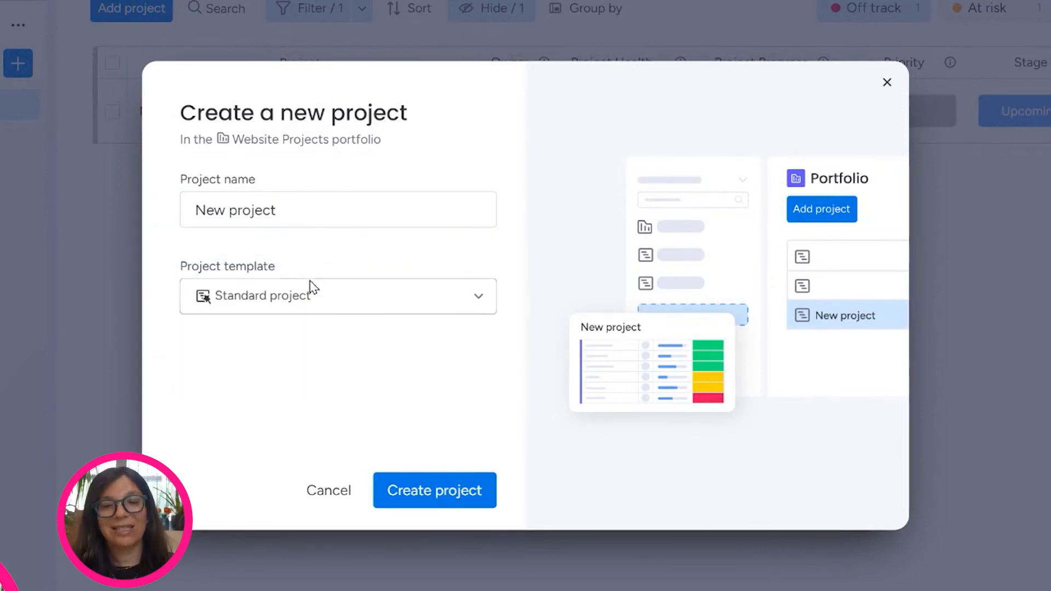
left_click(887, 83)
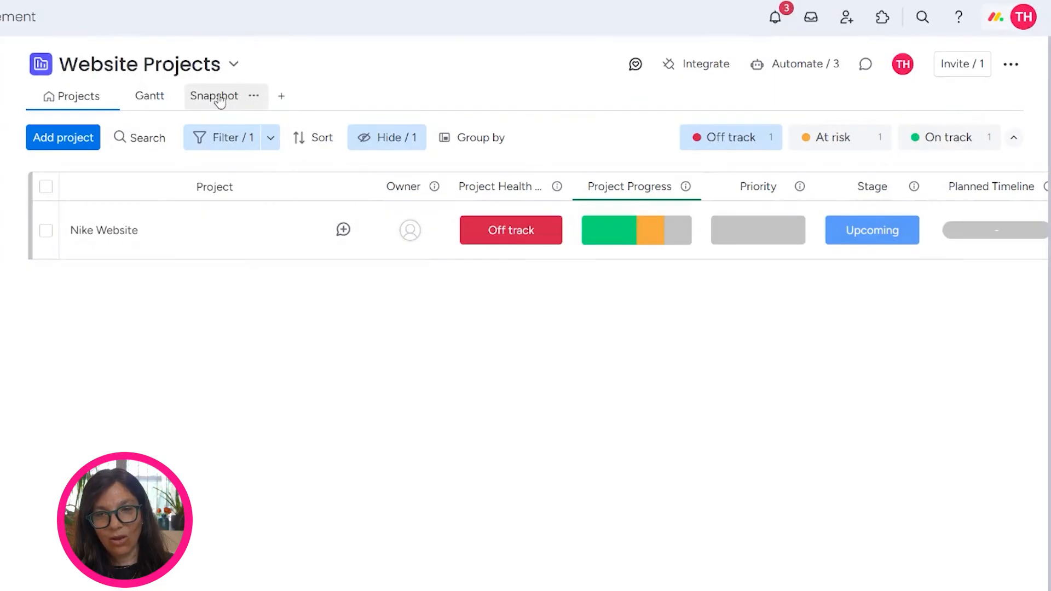
Step: View the portfolio's Snapshot, return to the project list and filter it to at-risk projects
left_click(219, 101)
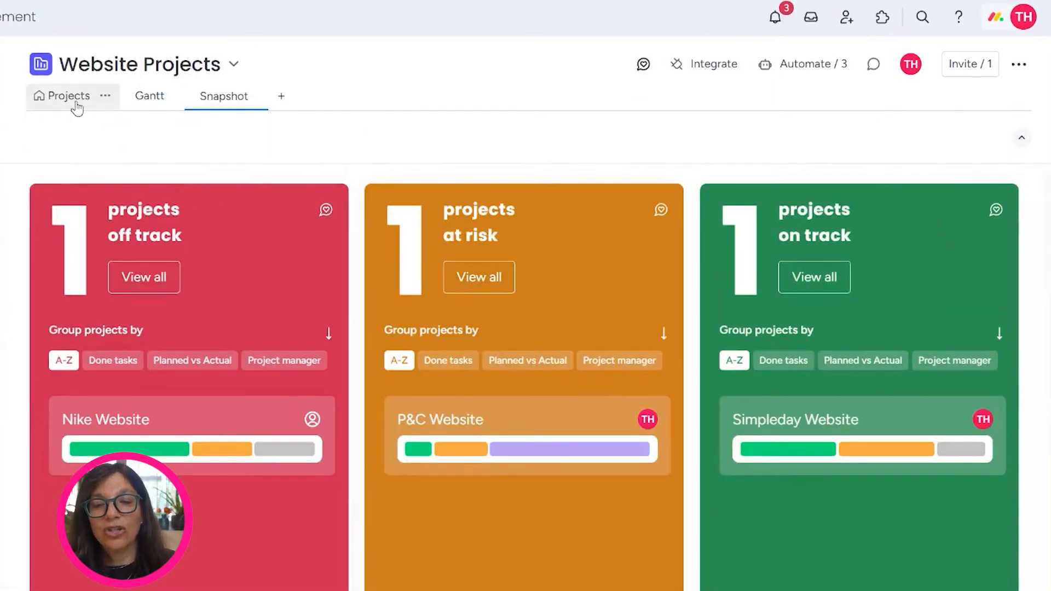
left_click(77, 107)
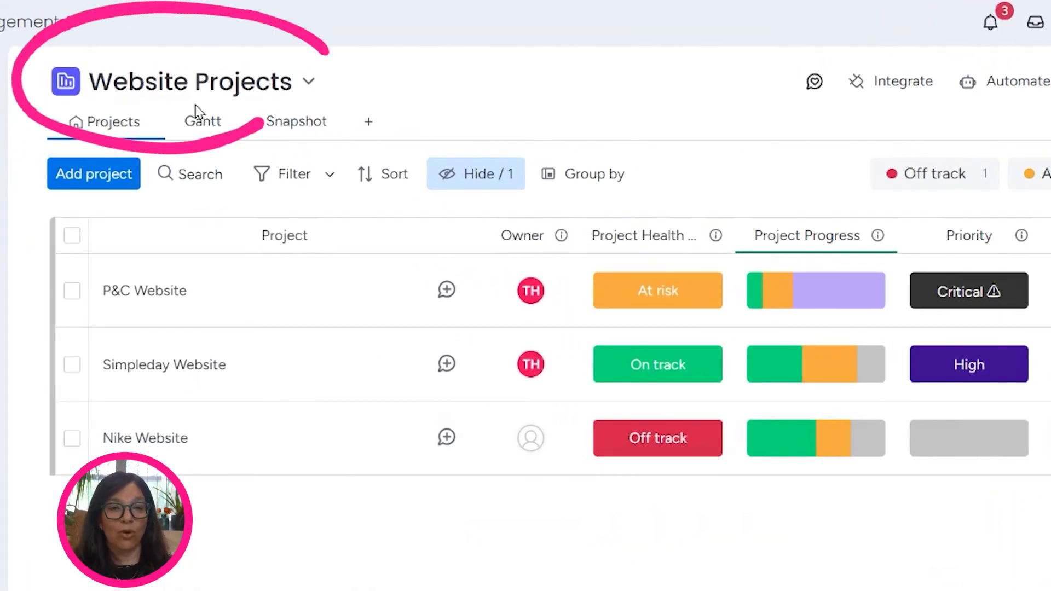
left_click(767, 178)
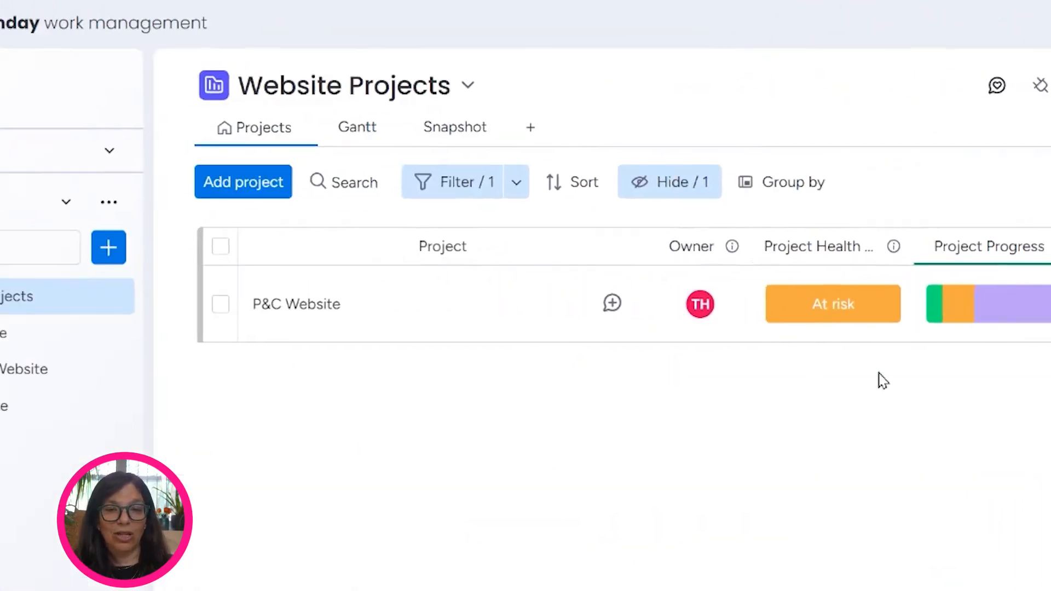
Step: Open the portfolio's Snapshot and view the at-risk projects grouped by Planned vs Actual, Project manager and Done tasks
left_click(553, 134)
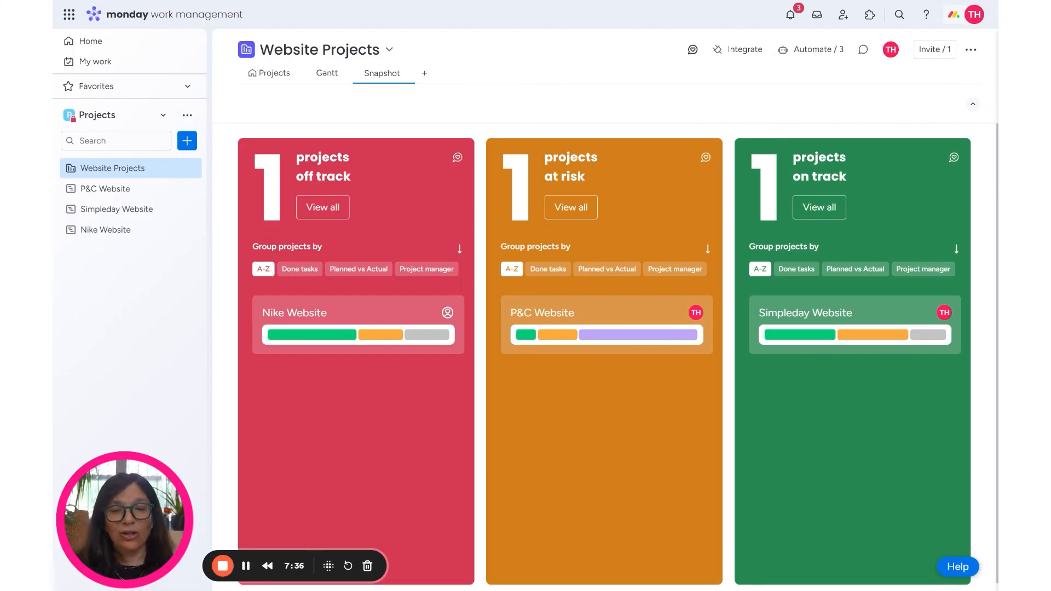
left_click(600, 269)
left_click(661, 269)
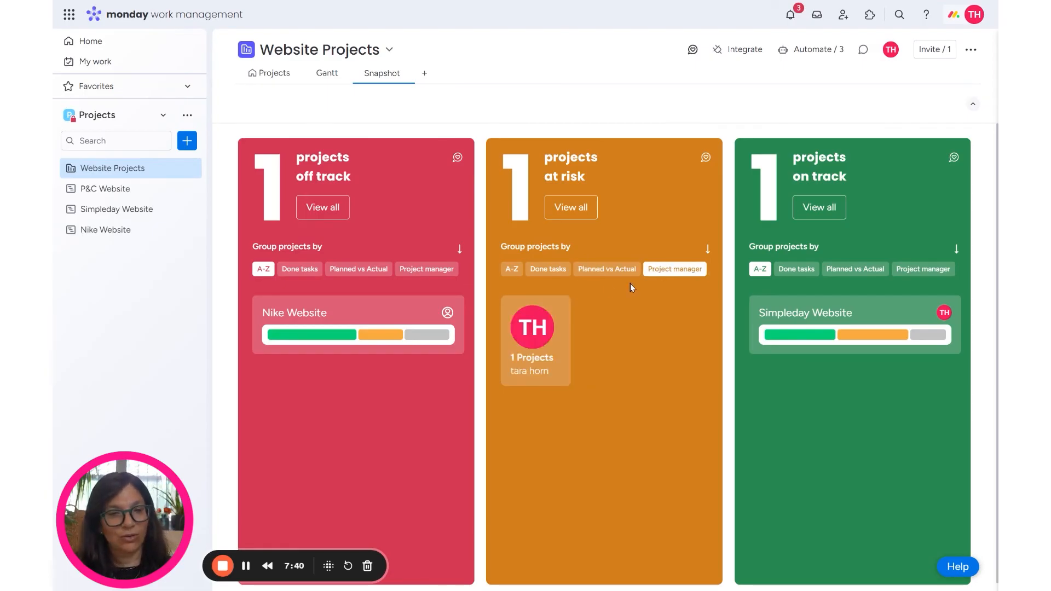
left_click(561, 269)
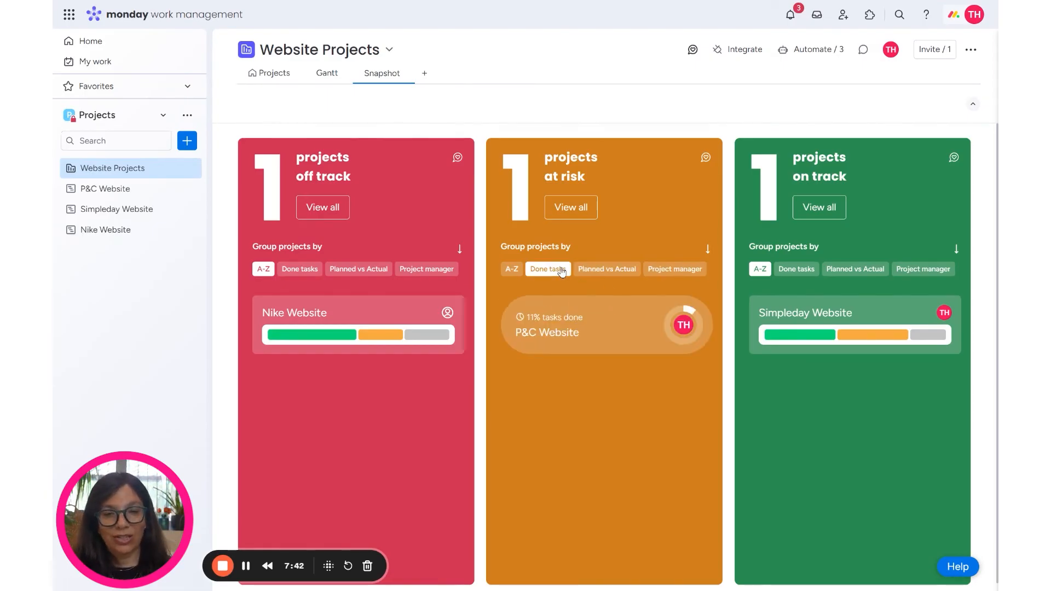